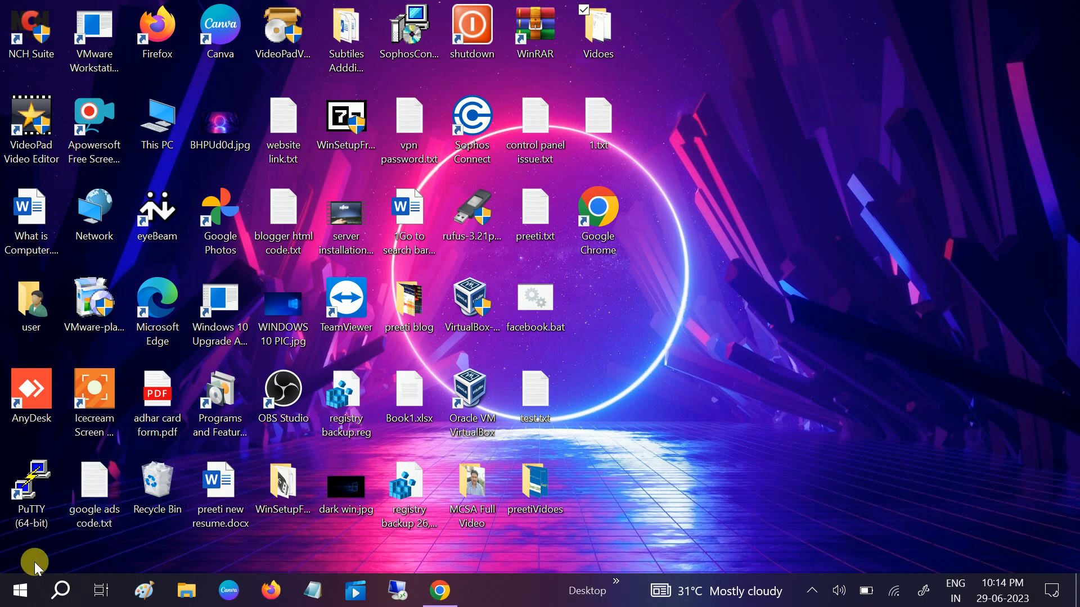
Launch Device Manager from search, maximize it and expand the Network adapters category.
left_click(59, 591)
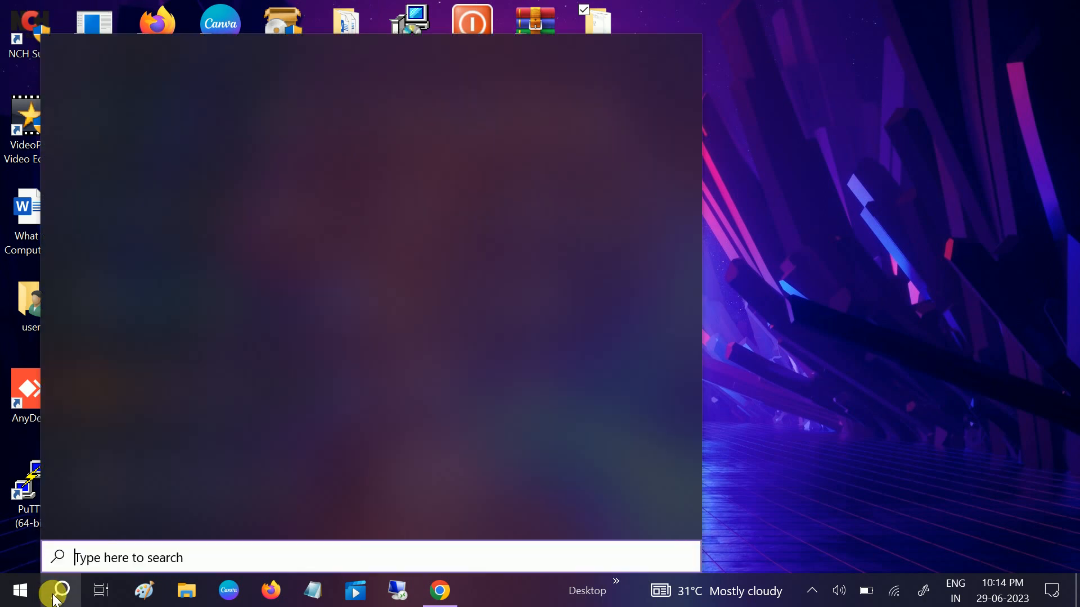
type("devi")
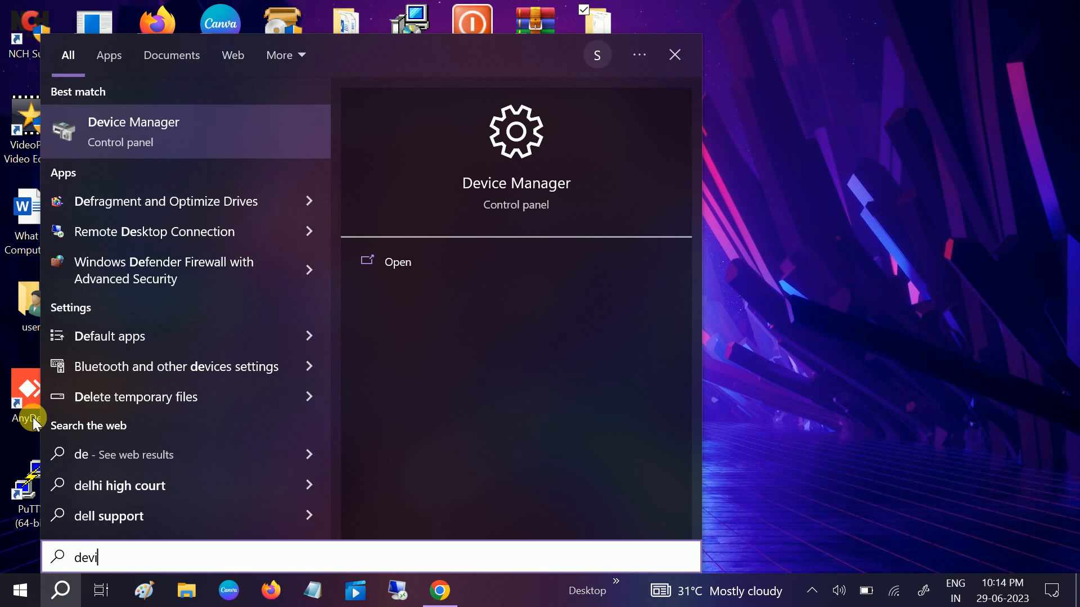
left_click(177, 144)
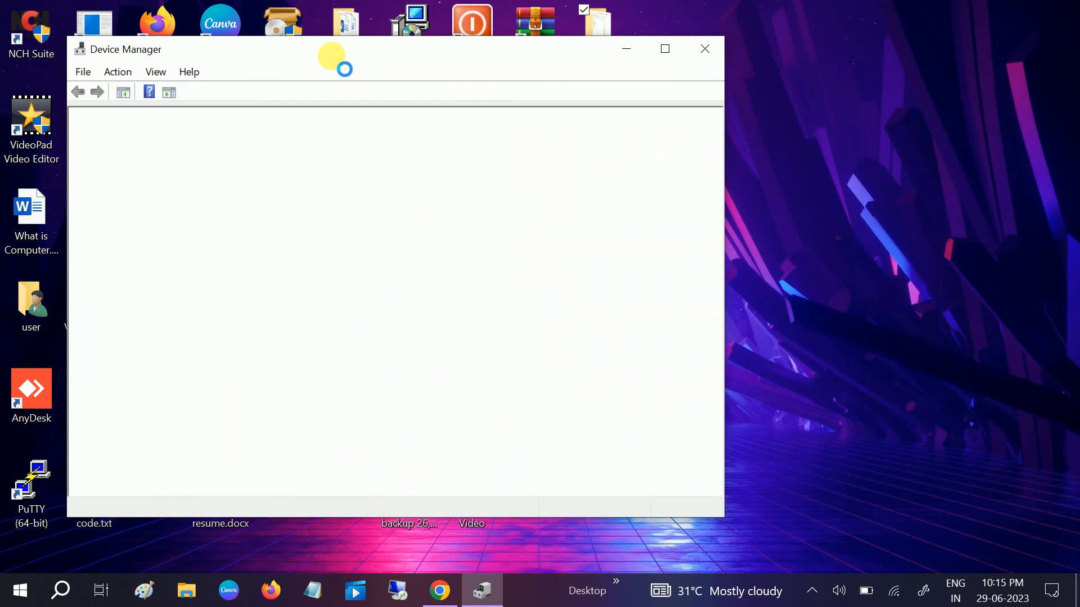
left_click_drag(379, 61, 588, 53)
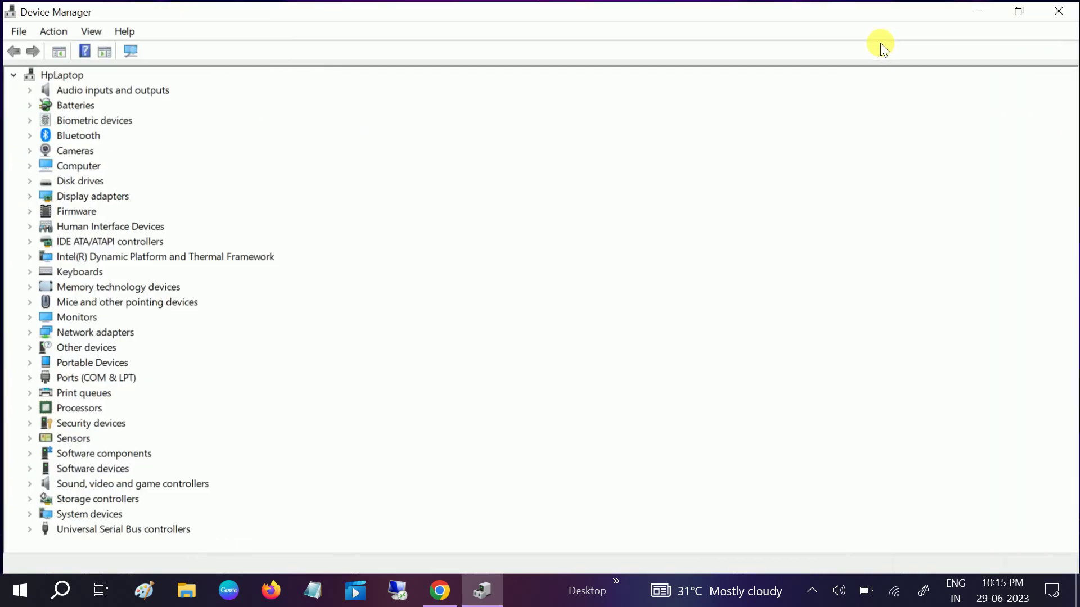
left_click(874, 40)
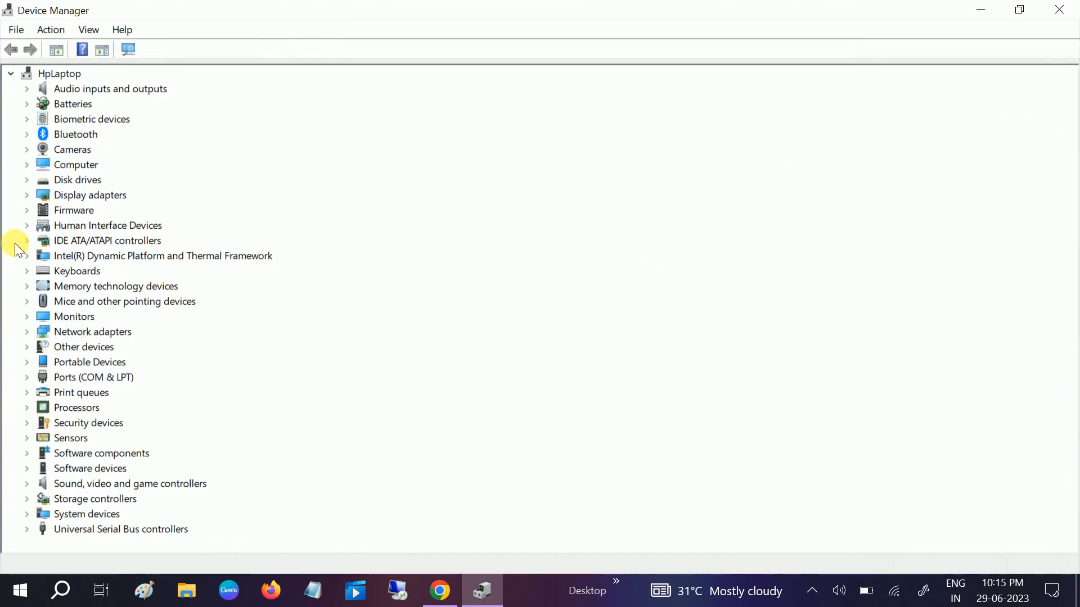
left_click(28, 331)
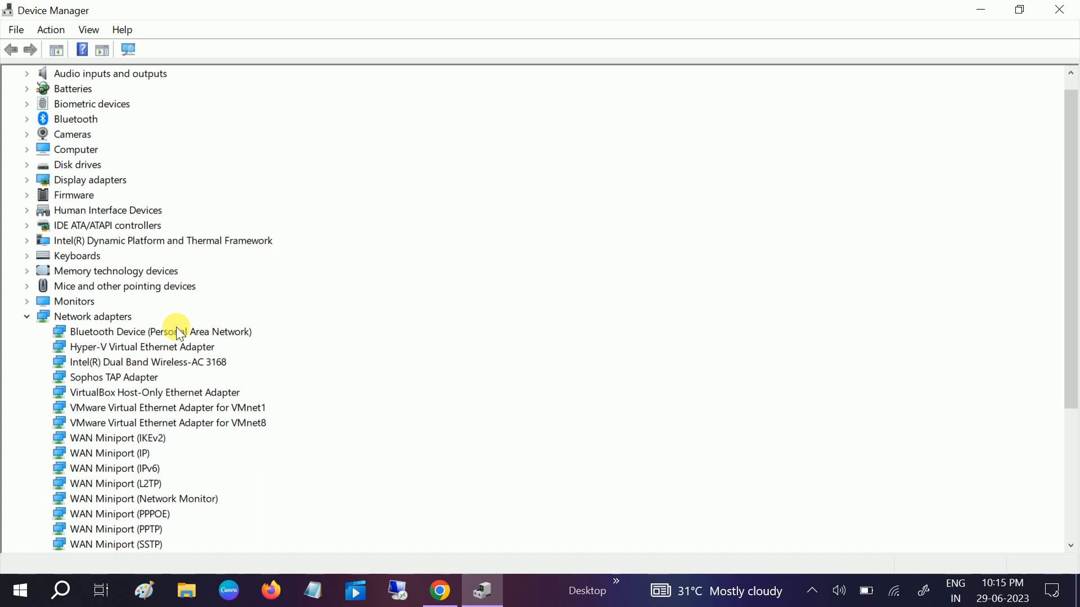
View the Power Management options of the Intel Dual Band Wireless-AC 3168 adapter.
left_click(143, 365)
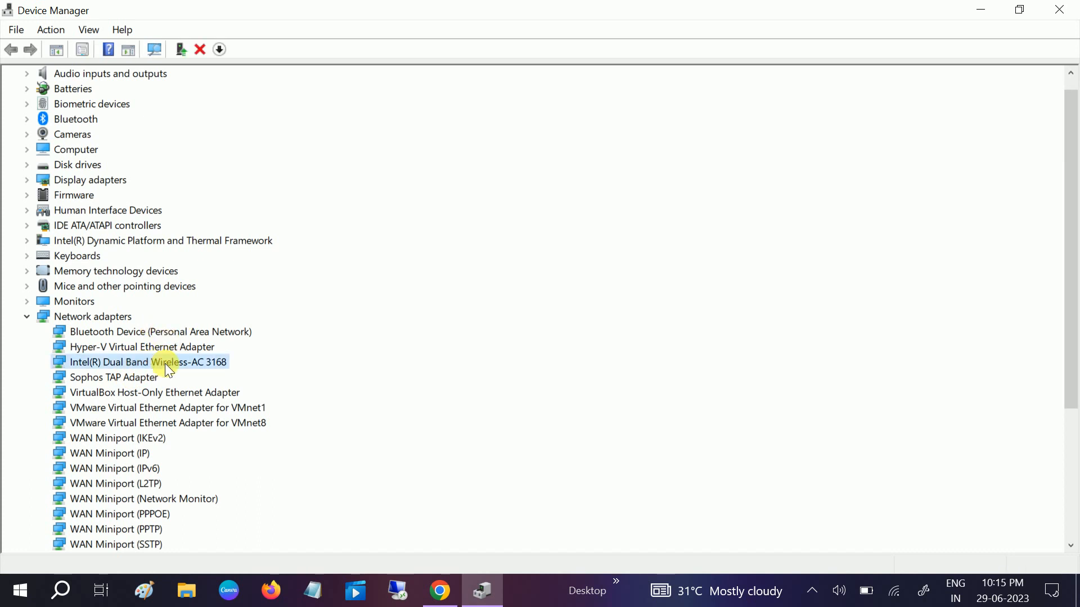
right_click(165, 363)
left_click(218, 461)
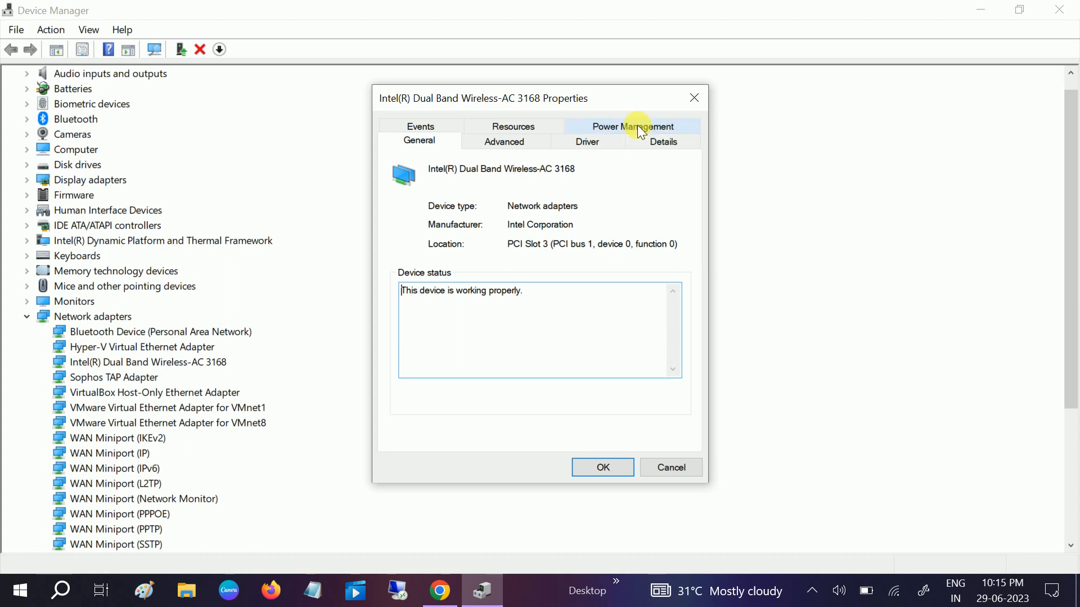
left_click(637, 125)
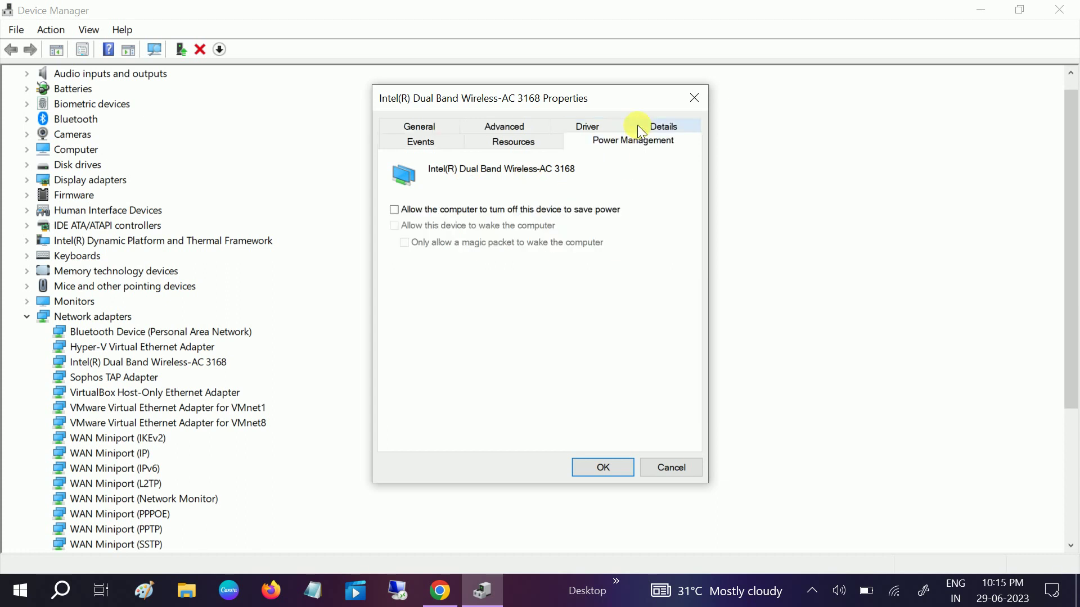
Disable 'Allow the computer to turn off this device', confirm, and close Device Manager.
left_click(394, 209)
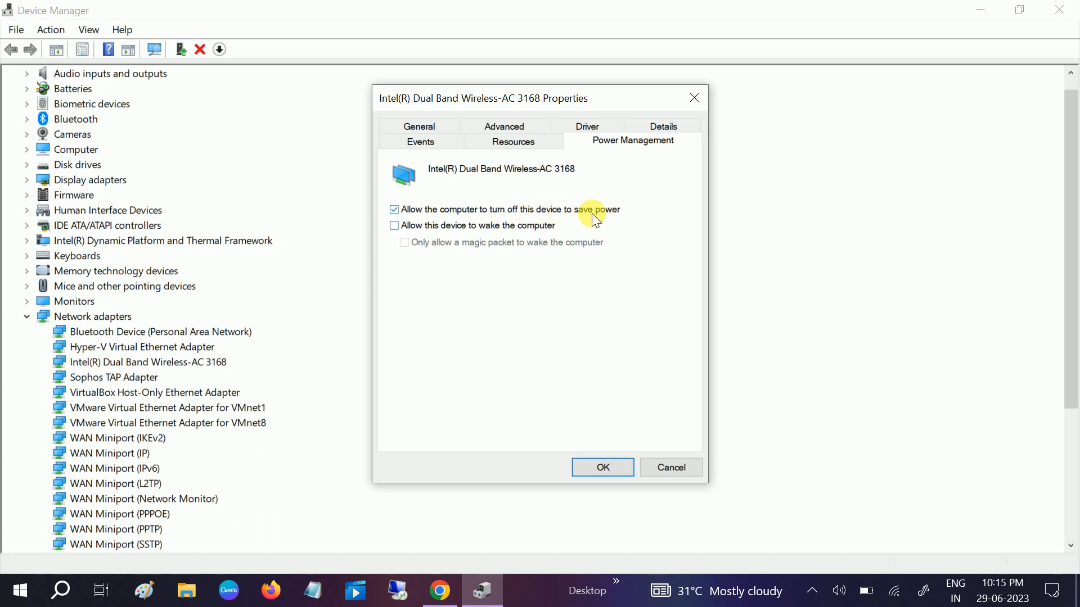
left_click(405, 212)
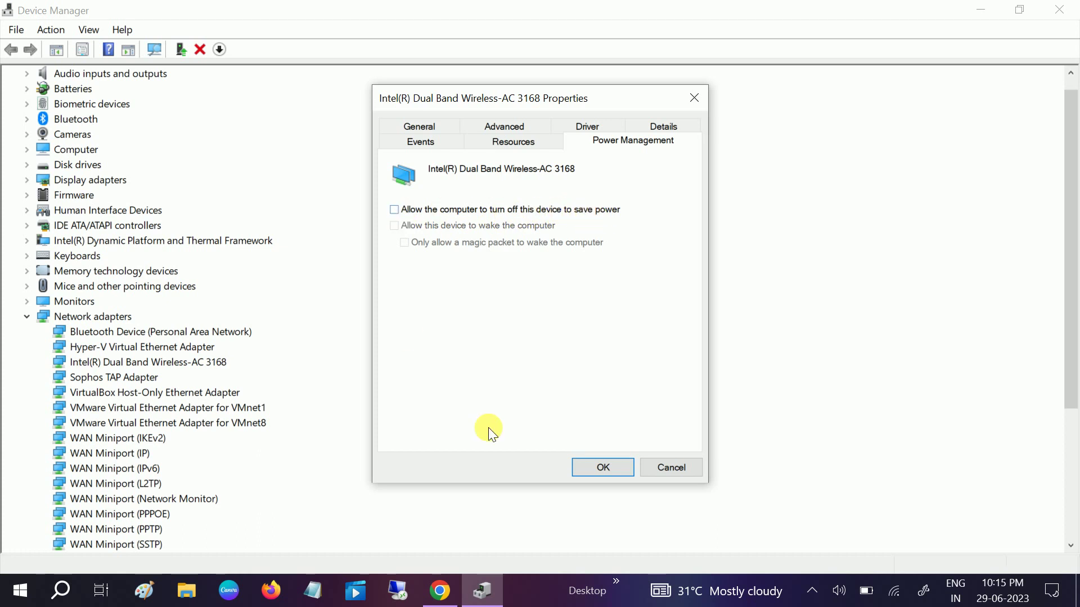
left_click(604, 468)
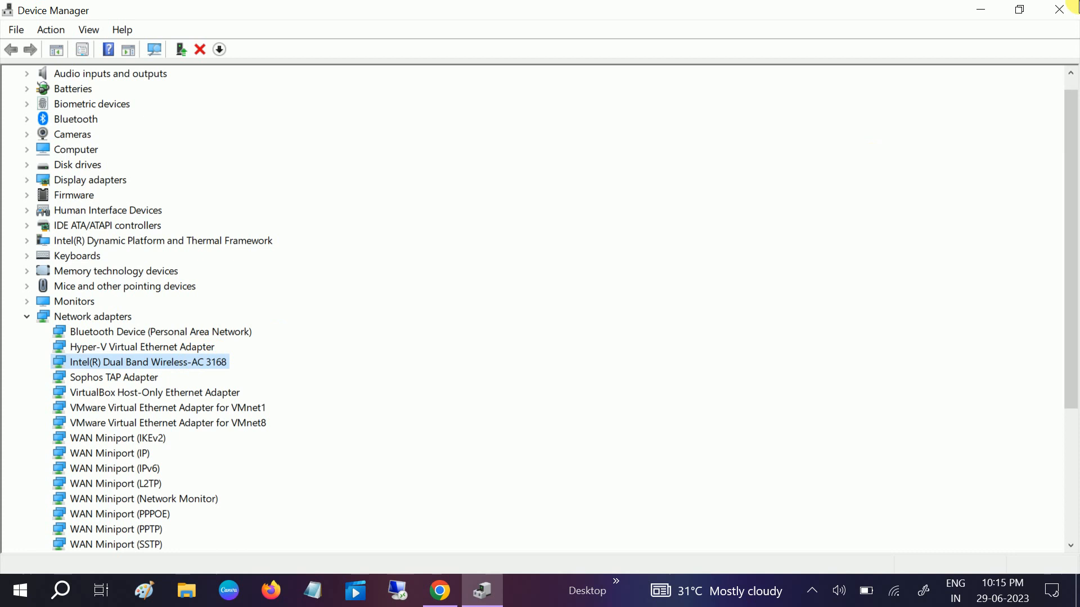
left_click(1060, 10)
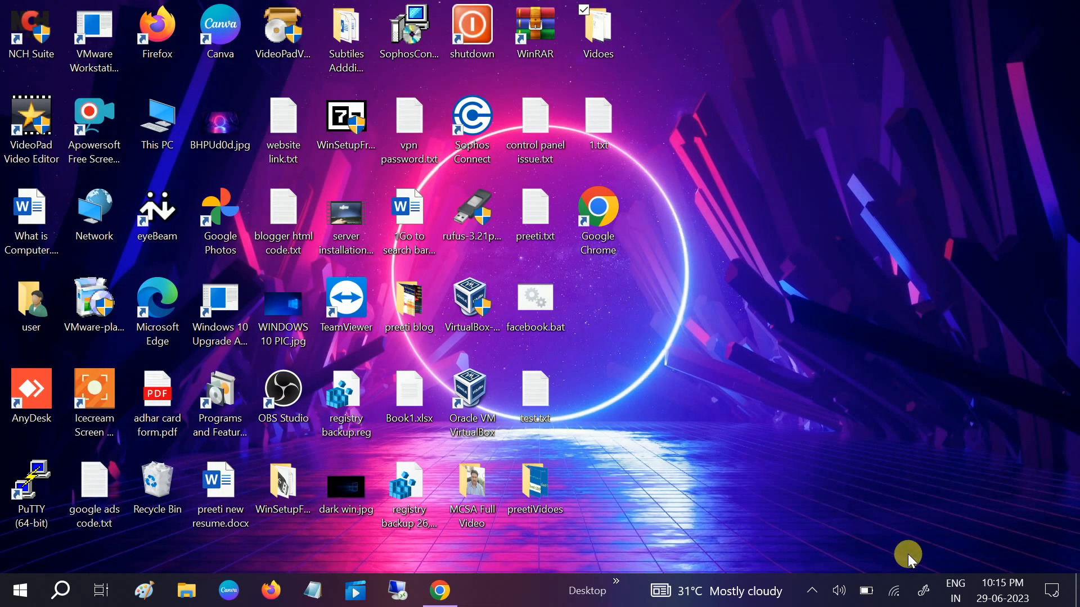
Reach Network Connections via the tray's Network & Internet settings and Change adapter options.
left_click(894, 588)
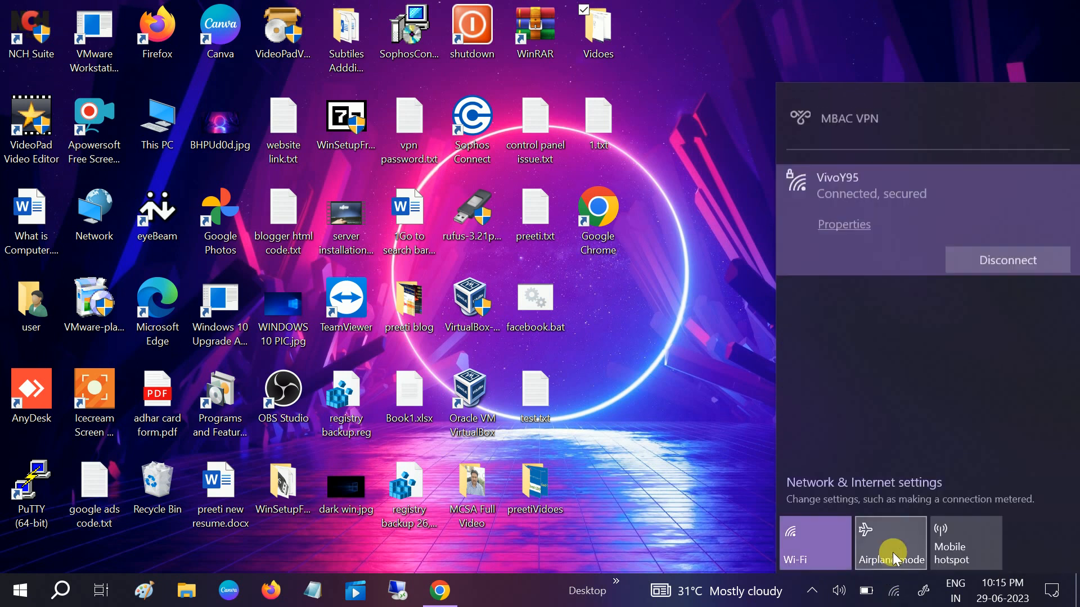
left_click(874, 487)
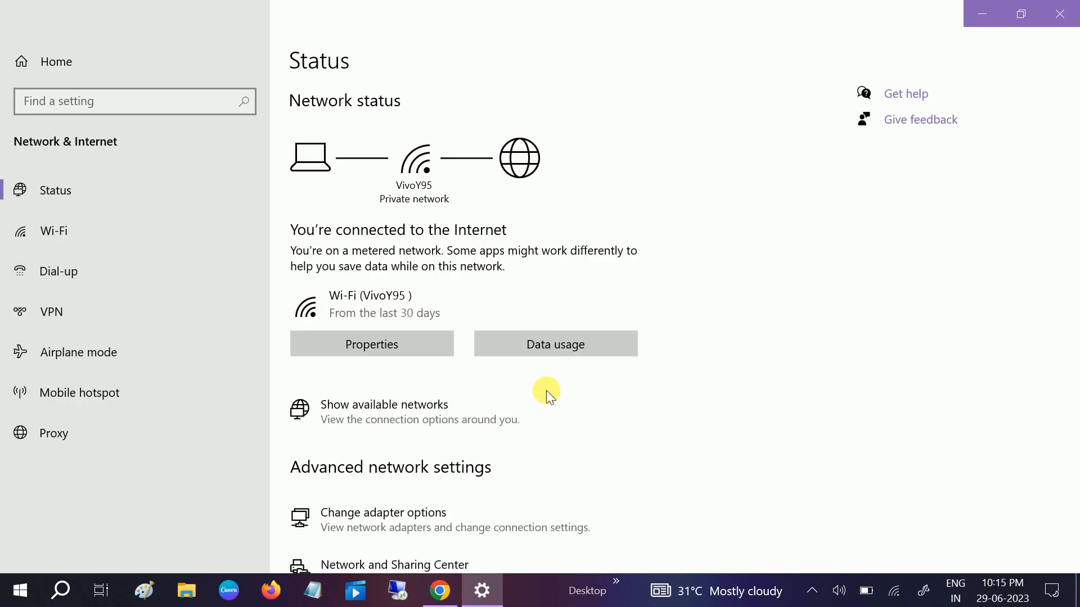
left_click(442, 510)
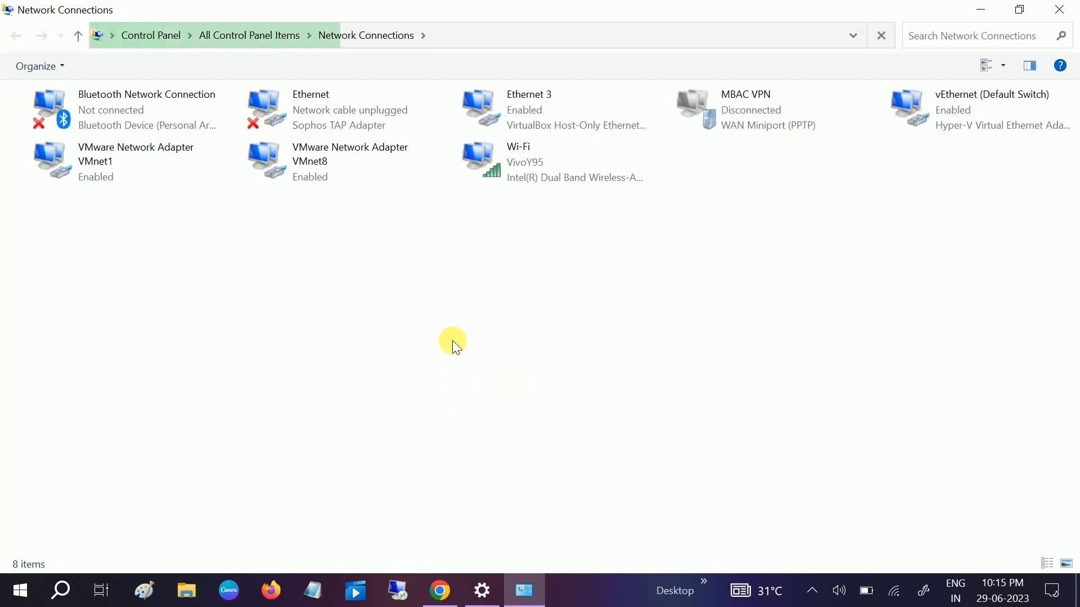
Bring up the Wi-Fi connection's Properties from its context menu.
left_click(553, 166)
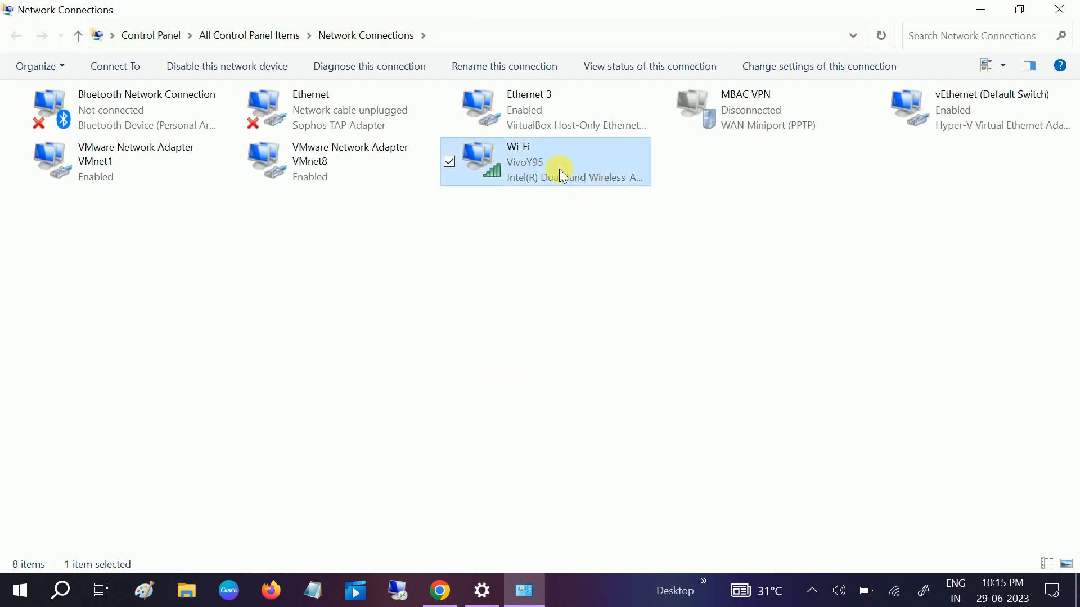
right_click(560, 175)
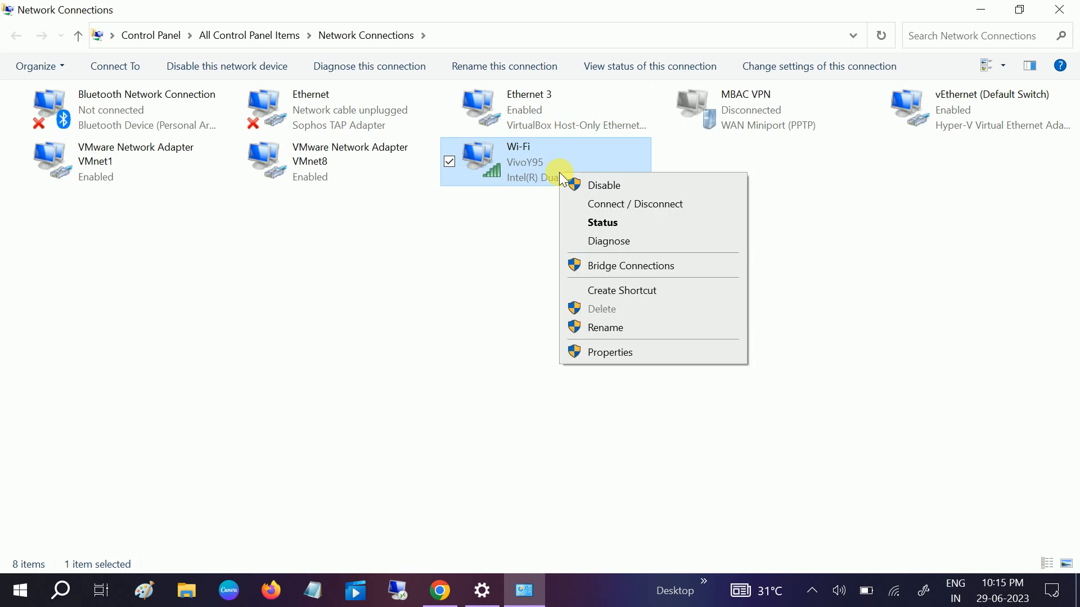
left_click(602, 352)
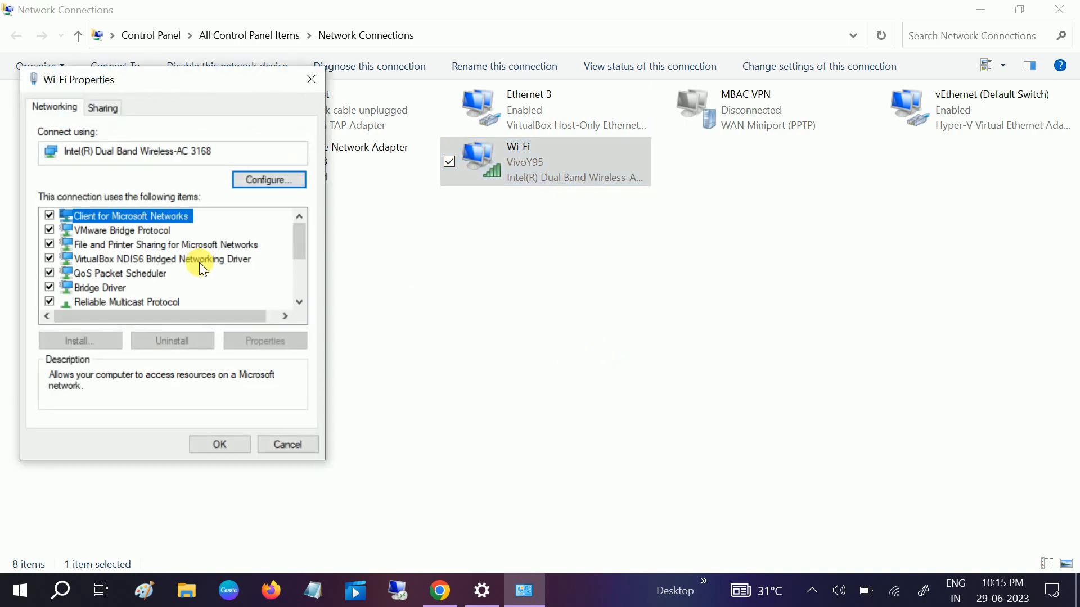
scroll(181, 265, "down", 2)
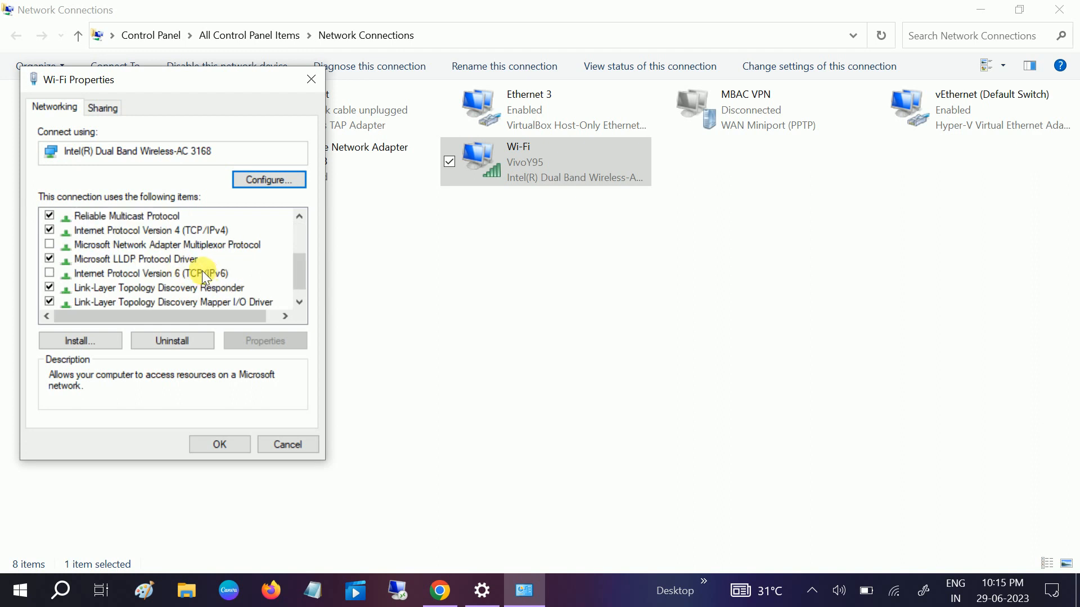
Review the IPv4 settings, then dismiss the IPv4 and Wi-Fi properties and close Network Connections.
double_click(205, 232)
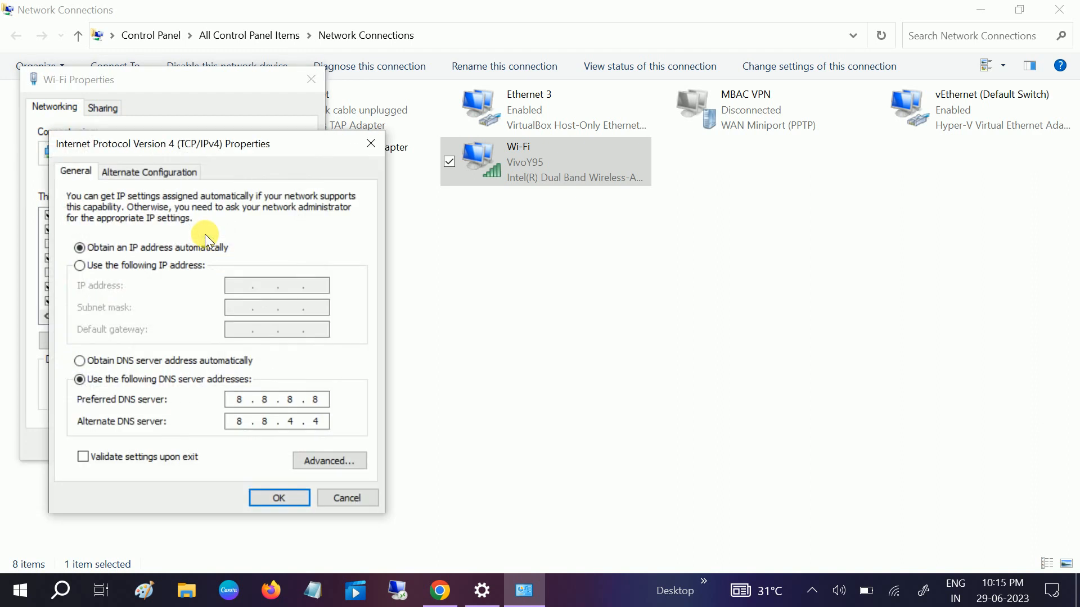
left_click_drag(284, 145, 638, 91)
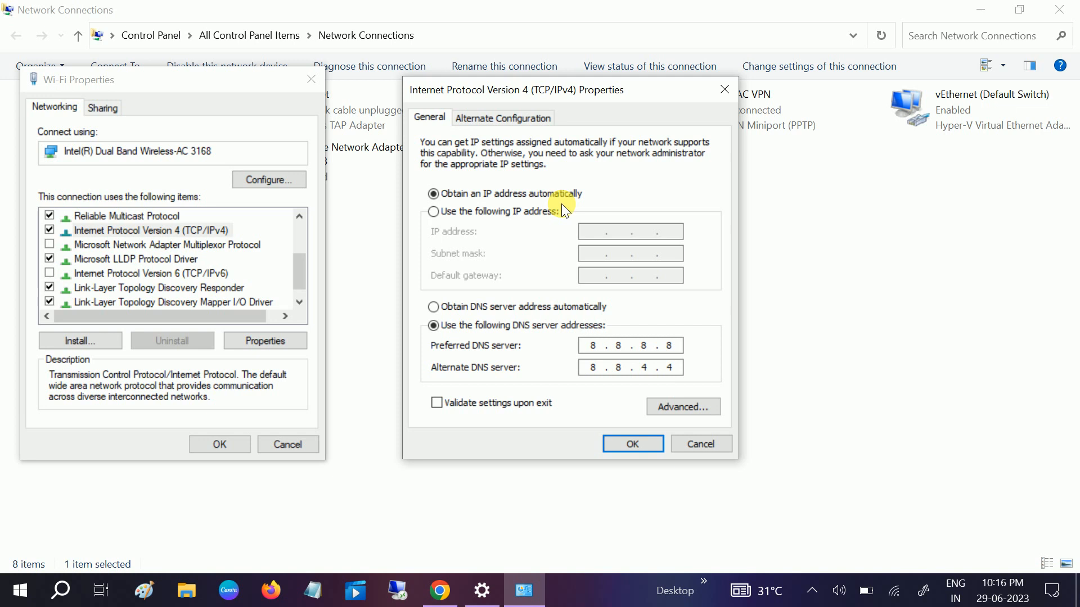
left_click(634, 445)
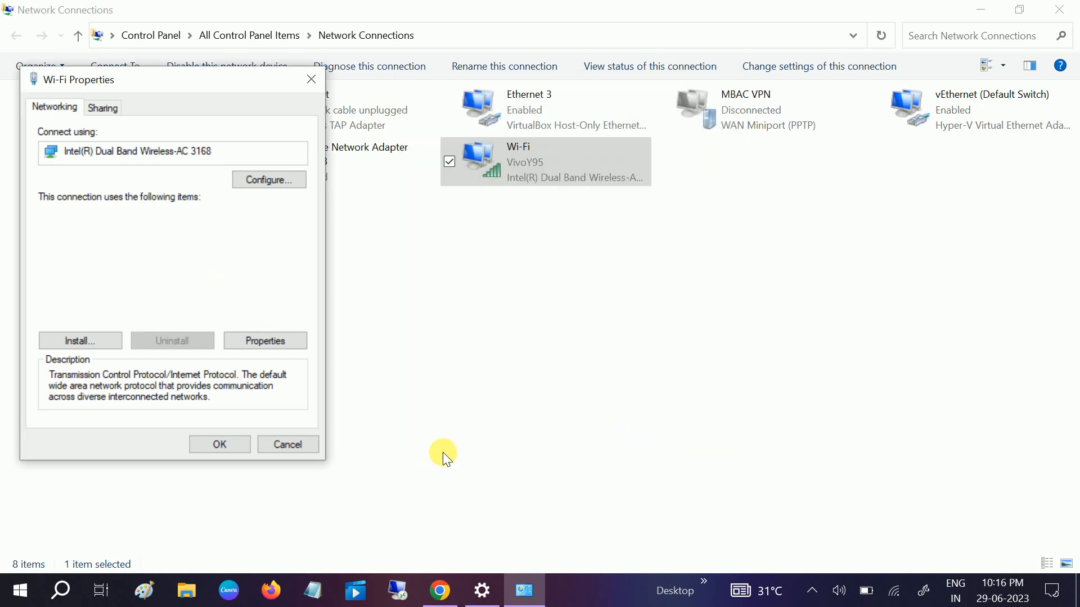
left_click(222, 445)
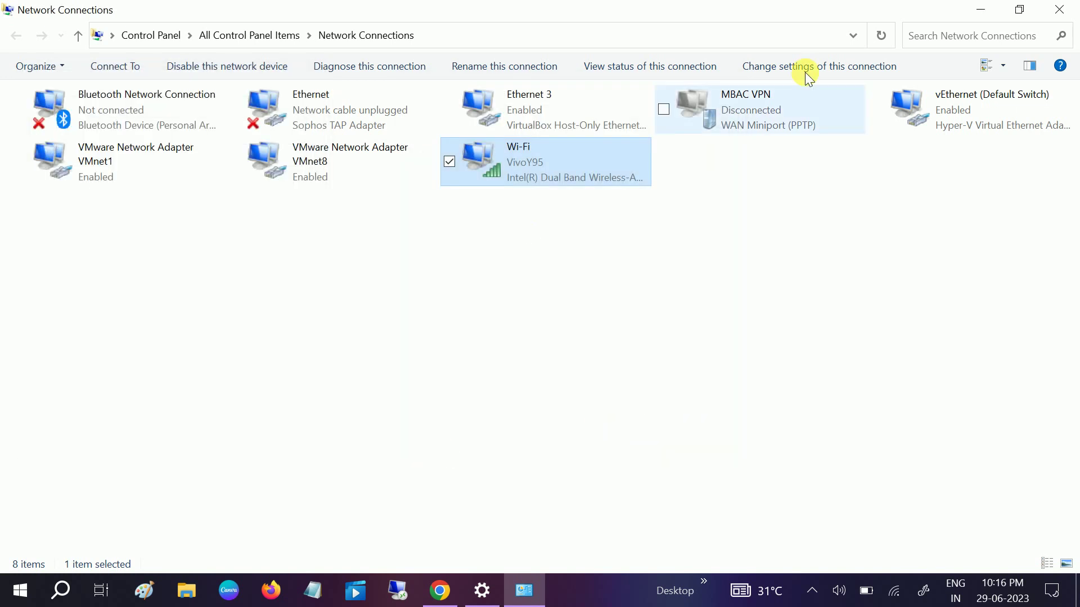
left_click(1059, 10)
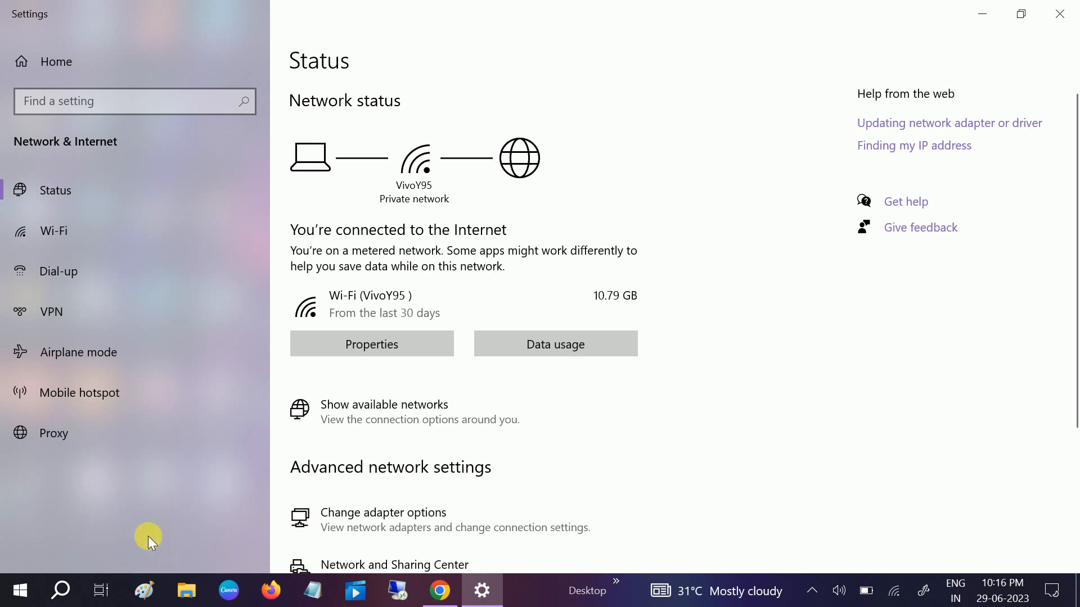
Close Settings, refresh the desktop, launch Chrome maximized and show its main menu.
left_click(1059, 14)
right_click(786, 176)
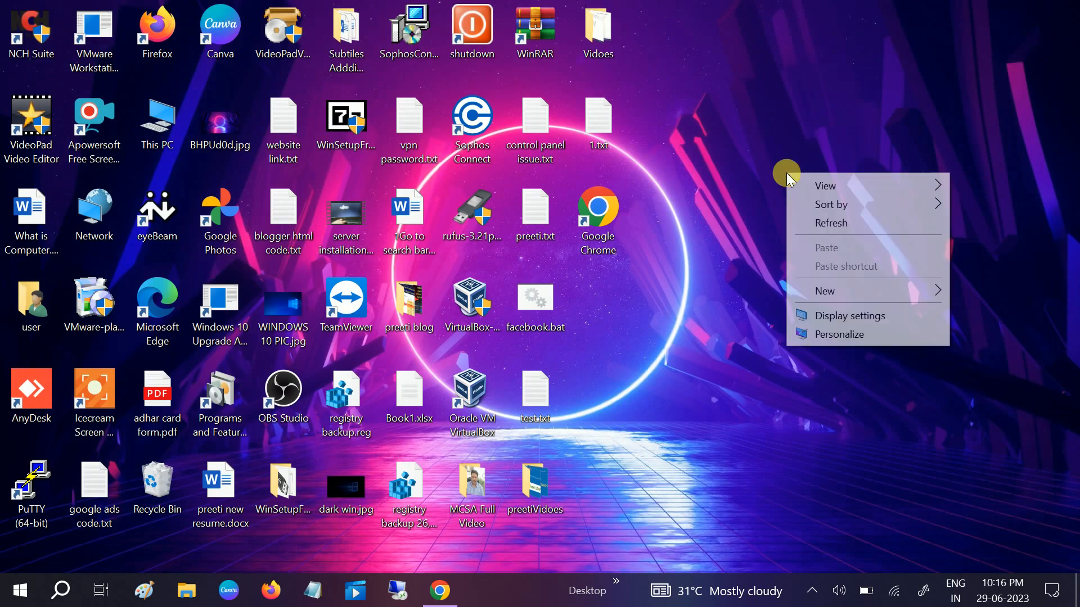
left_click(823, 222)
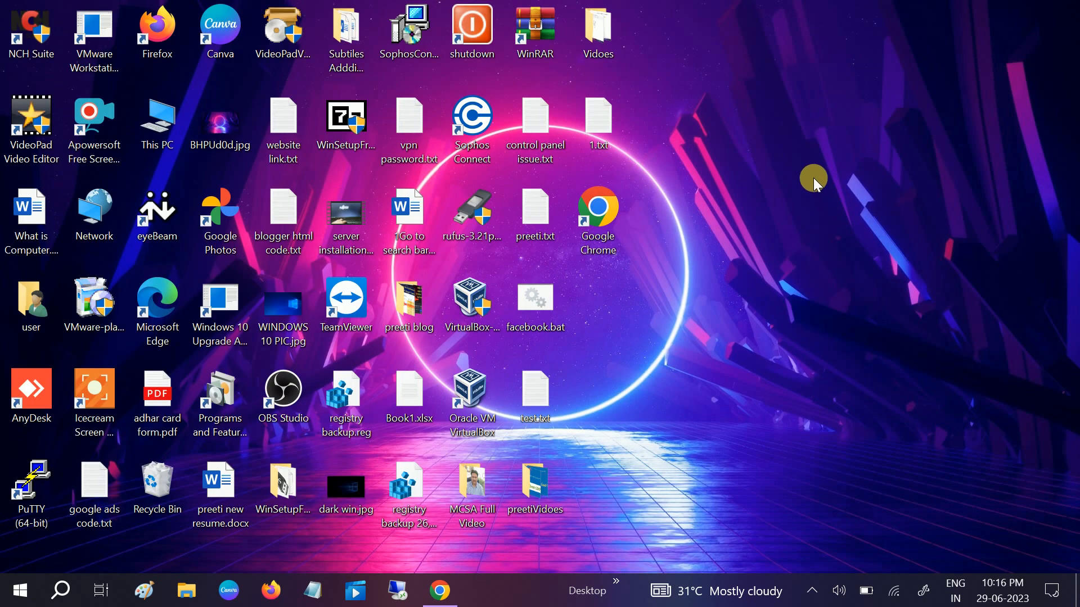
double_click(595, 223)
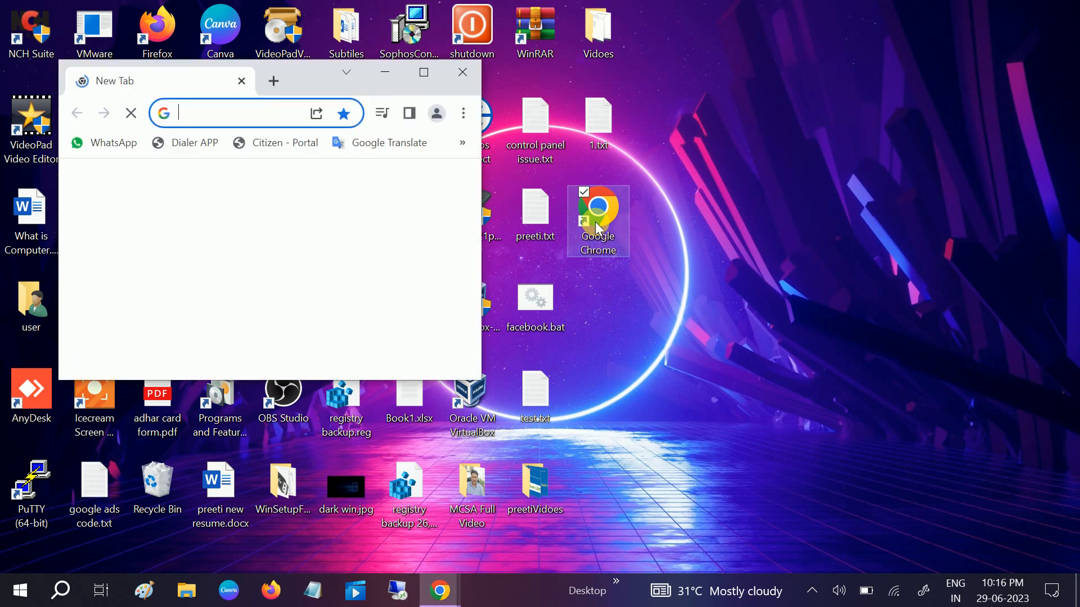
left_click(424, 72)
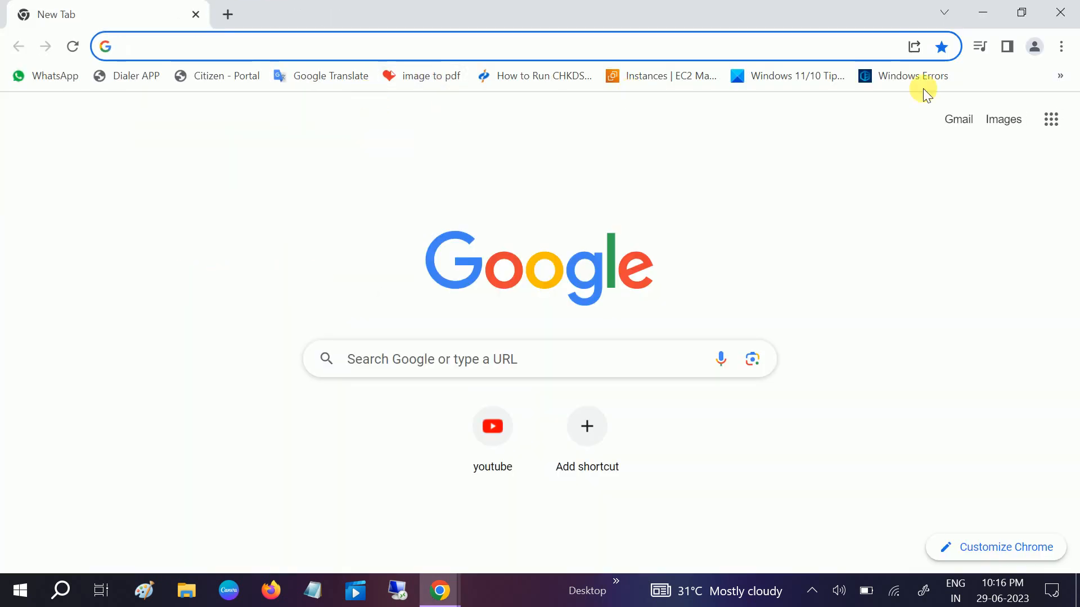
left_click(1059, 46)
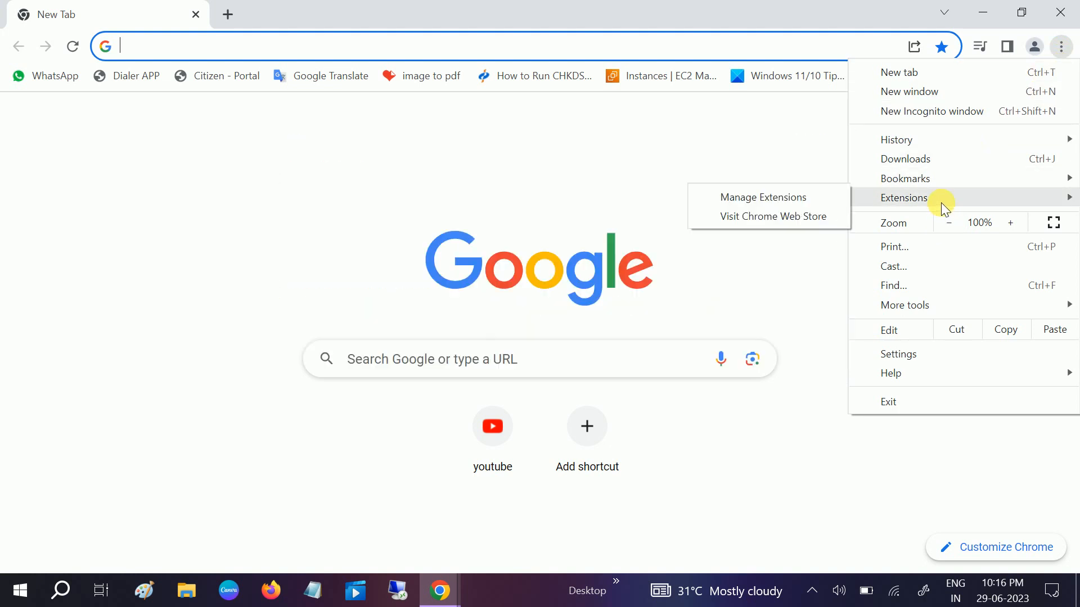
mouse_move(903, 198)
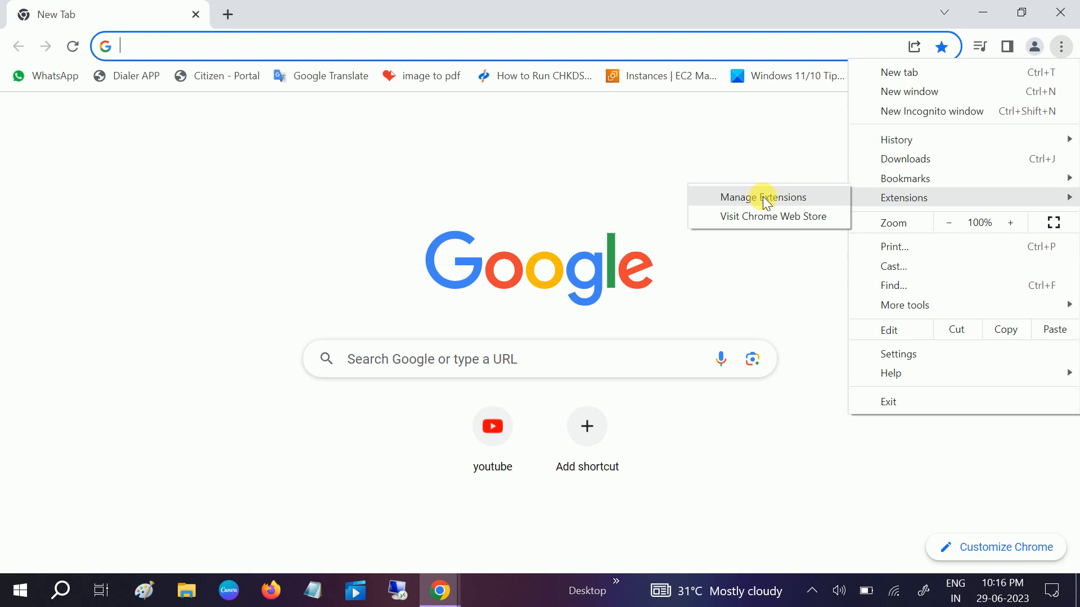
Show Chrome's Manage Extensions page, which lists no installed extensions.
left_click(766, 203)
left_click(281, 115)
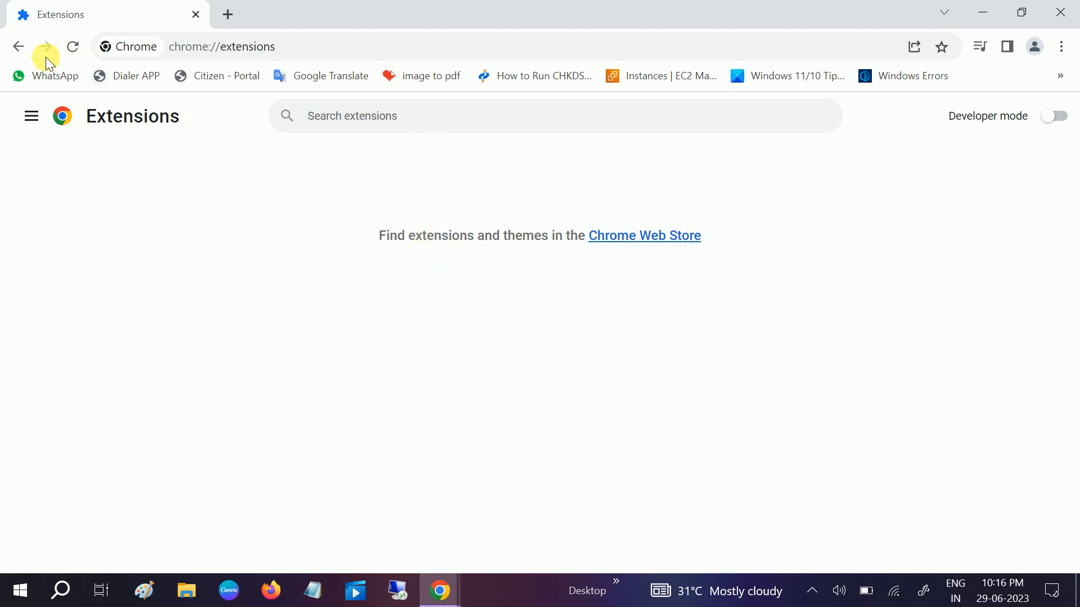
Go to Chrome Settings and start the update check on the About Chrome page.
left_click(1060, 47)
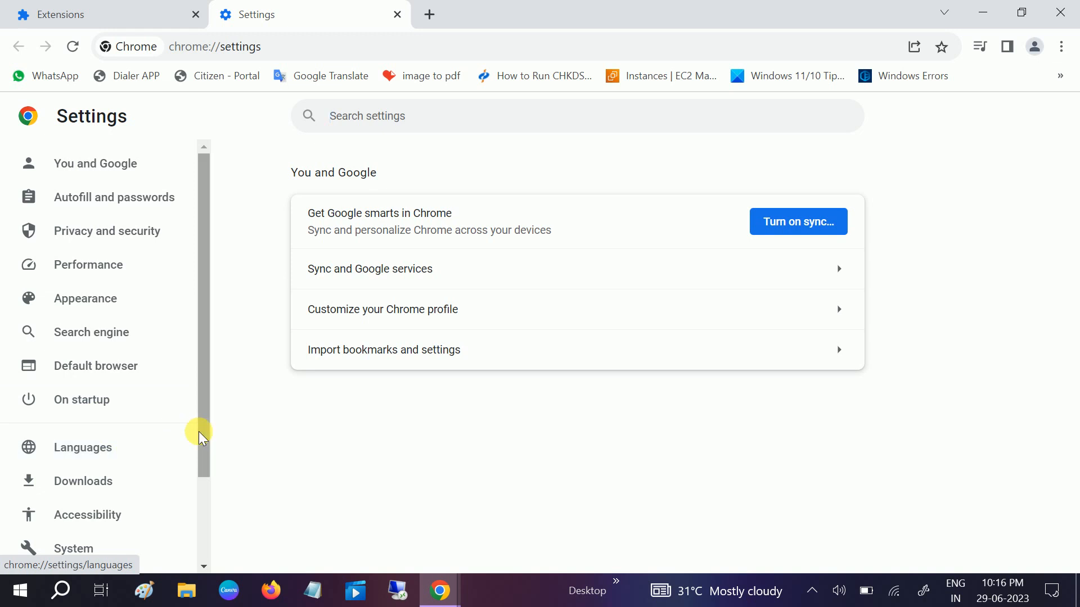
scroll(197, 473, "down", 3)
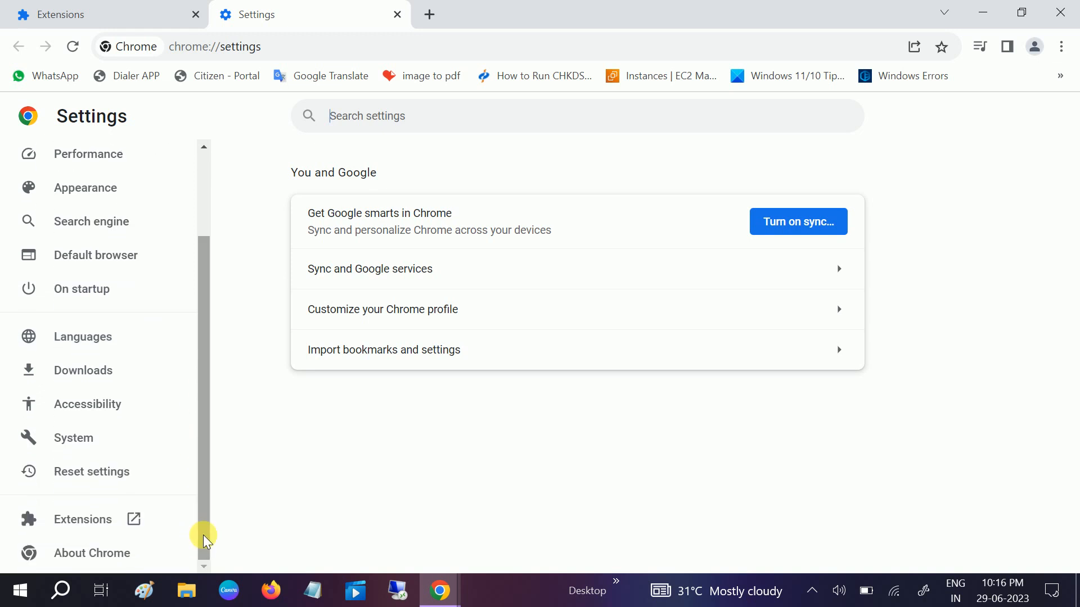
left_click(85, 554)
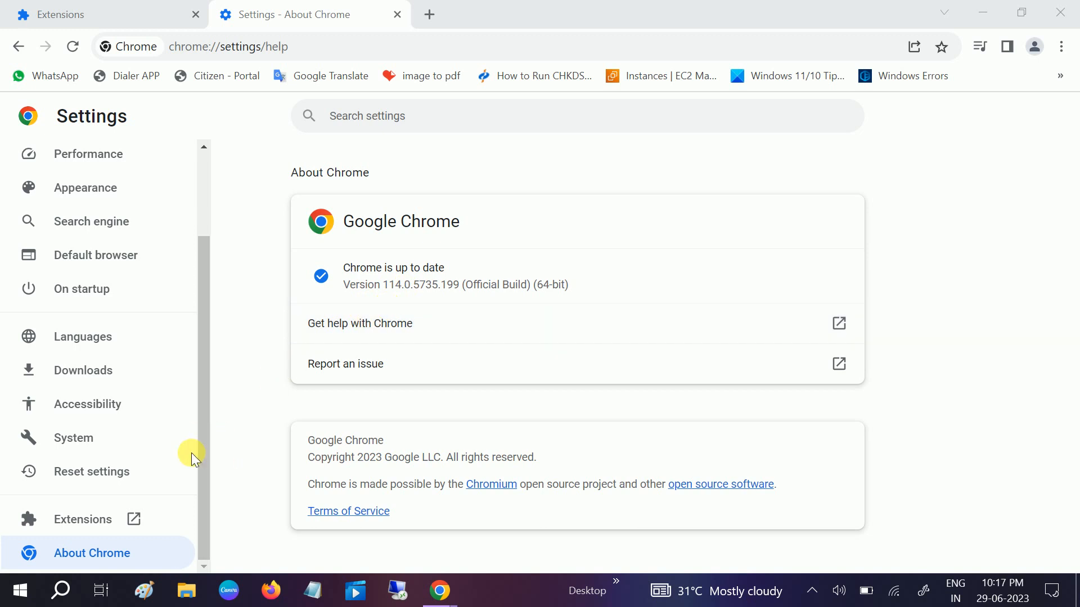
Switch to the System section of Chrome settings after the update check.
left_click(84, 438)
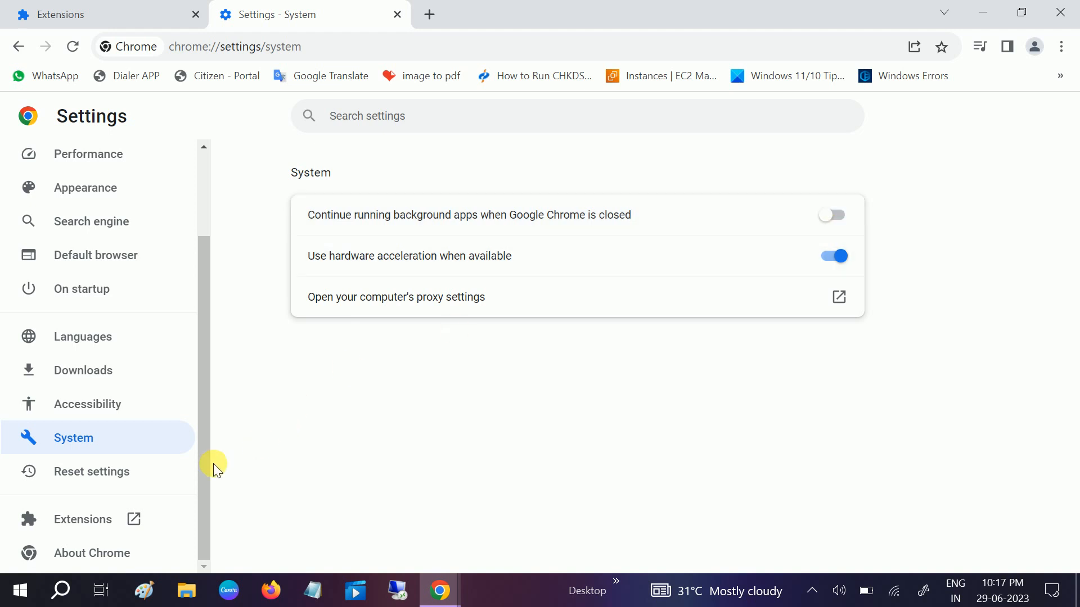
Restore Chrome settings to their original defaults and confirm the reset.
left_click(94, 474)
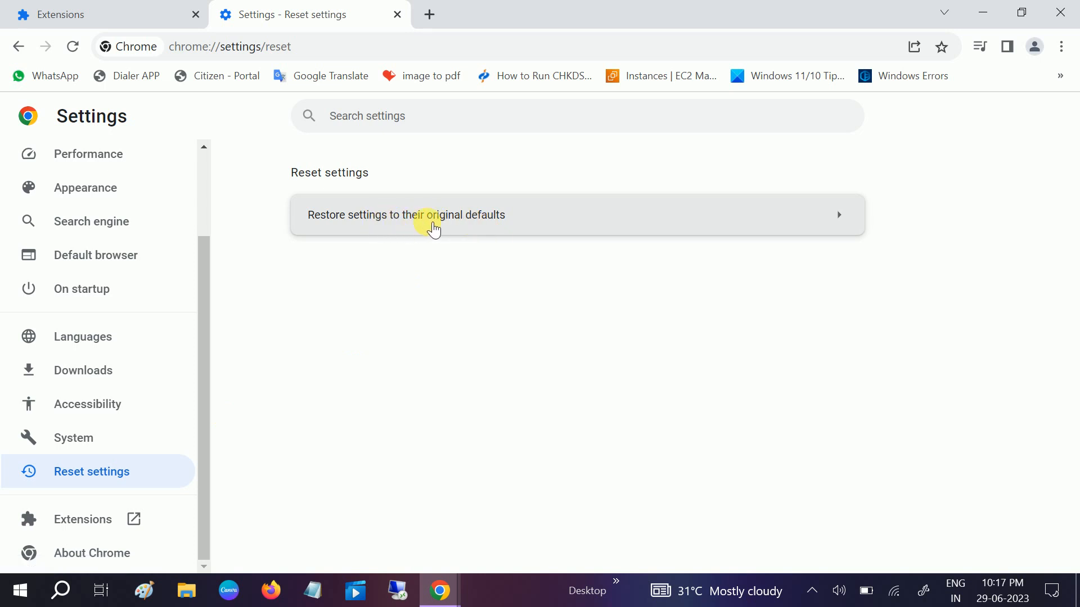
left_click(433, 223)
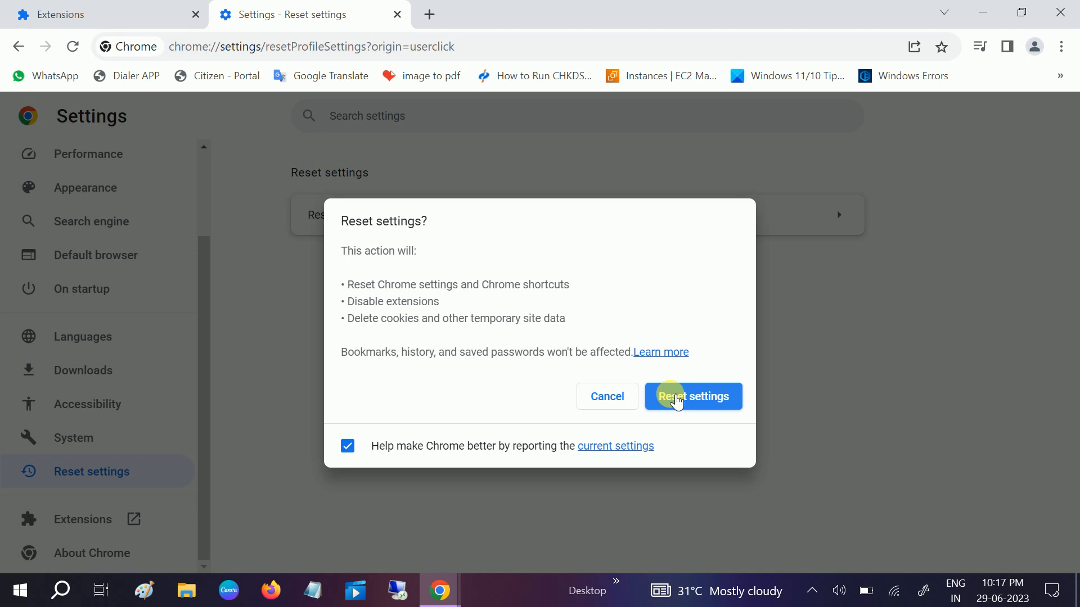
left_click(616, 396)
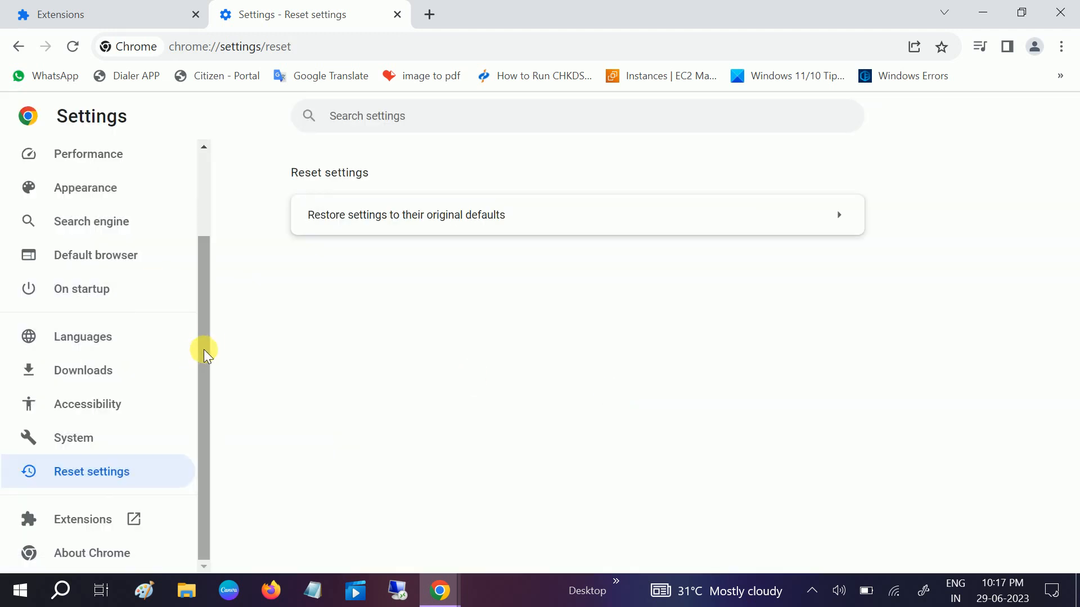
mouse_move(205, 355)
left_mouse_down()
mouse_move(223, 301)
mouse_move(219, 236)
left_mouse_up()
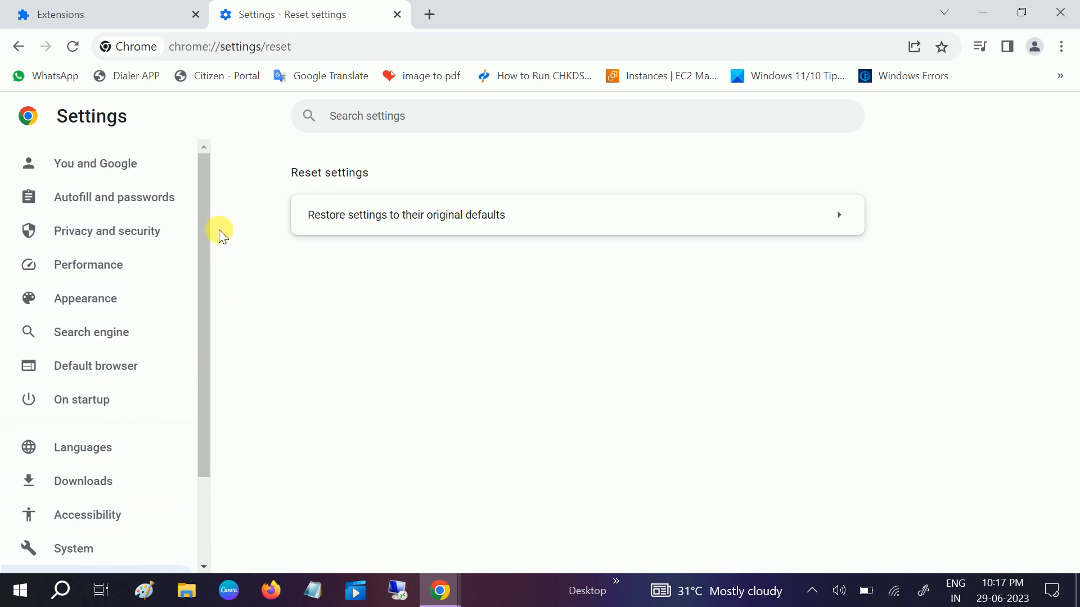
Review the Clear browsing data dialog, trying Last hour then All time, and cancel without clearing.
left_click(1061, 47)
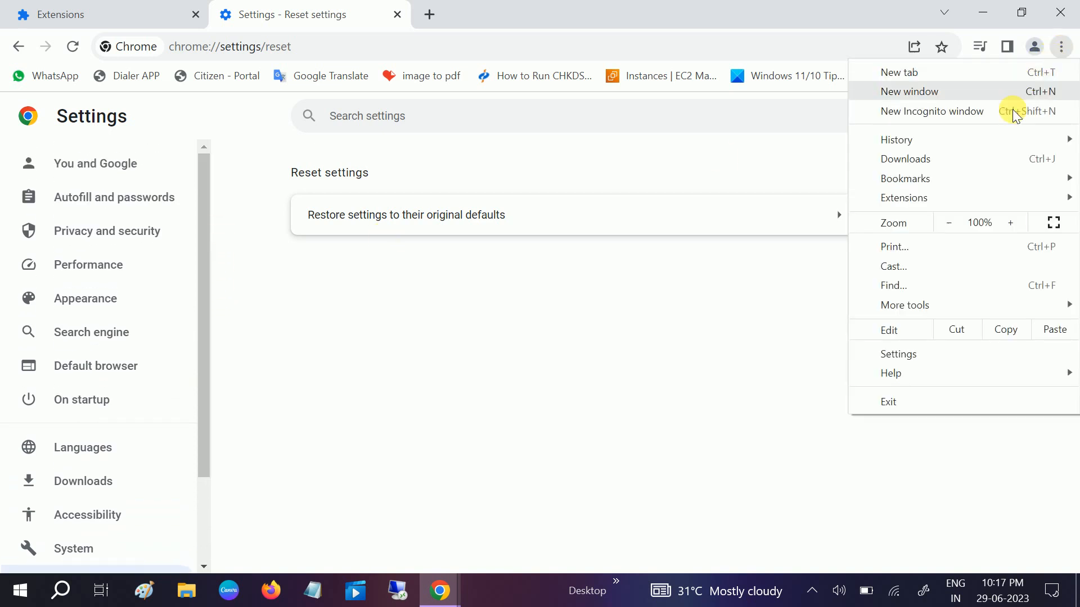
mouse_move(897, 139)
left_click(508, 137)
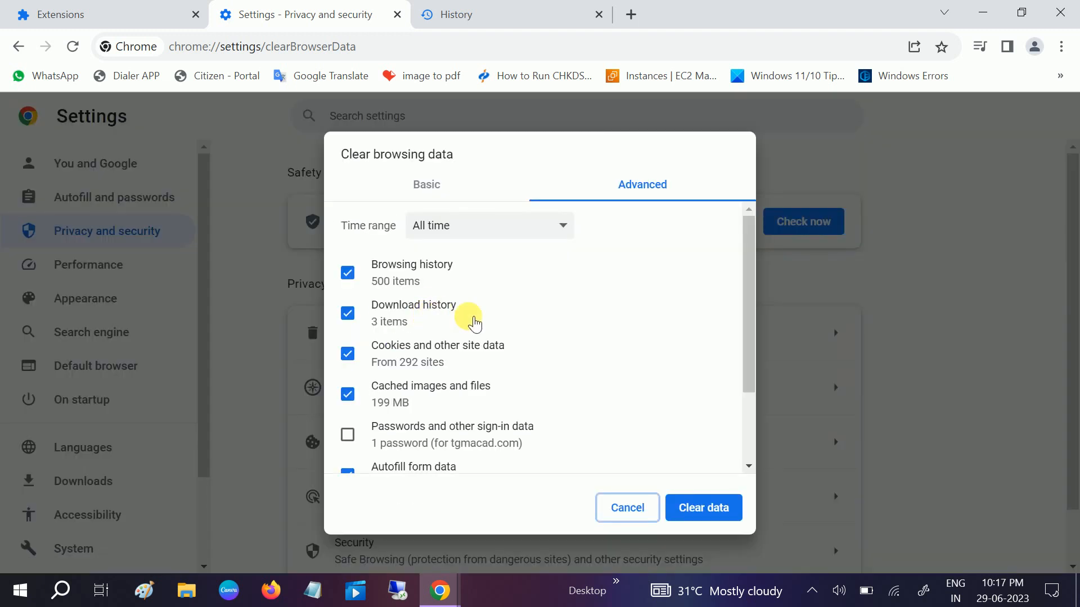
left_click(470, 230)
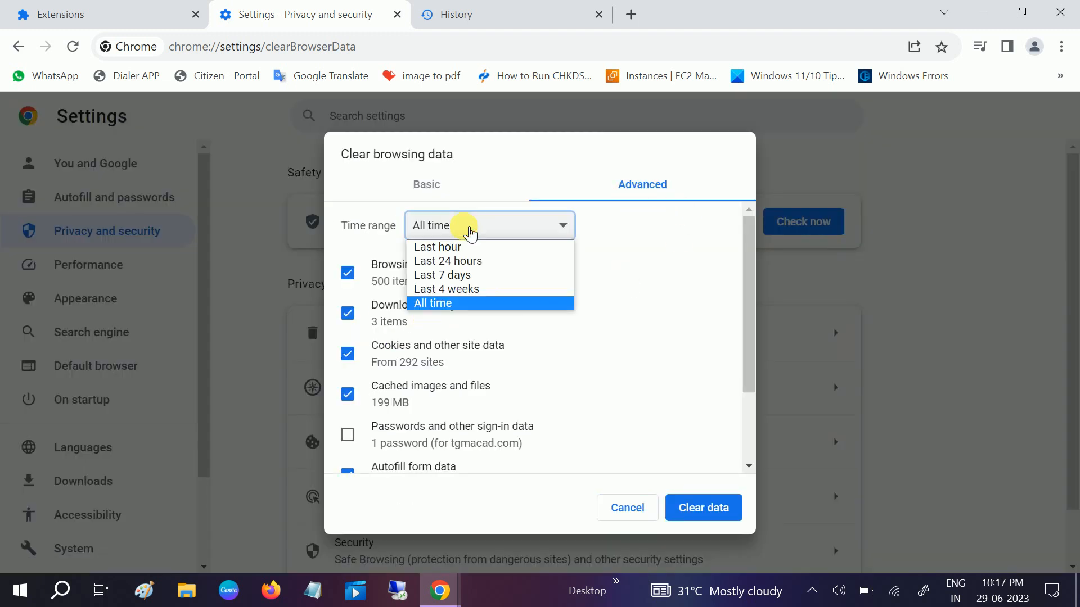
left_click(443, 304)
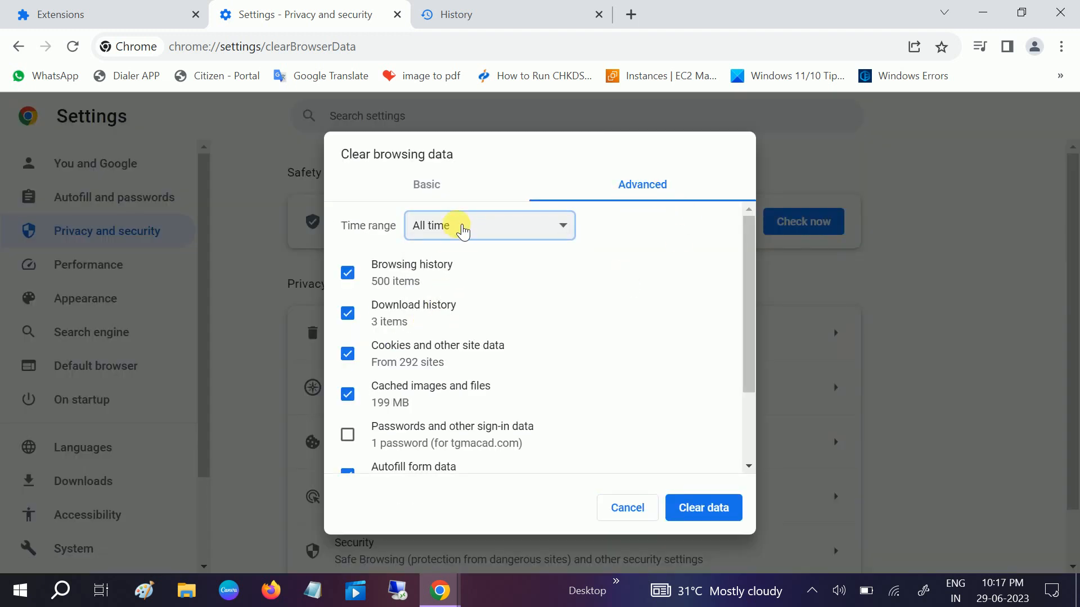
left_click(459, 226)
left_click(448, 246)
left_click(479, 225)
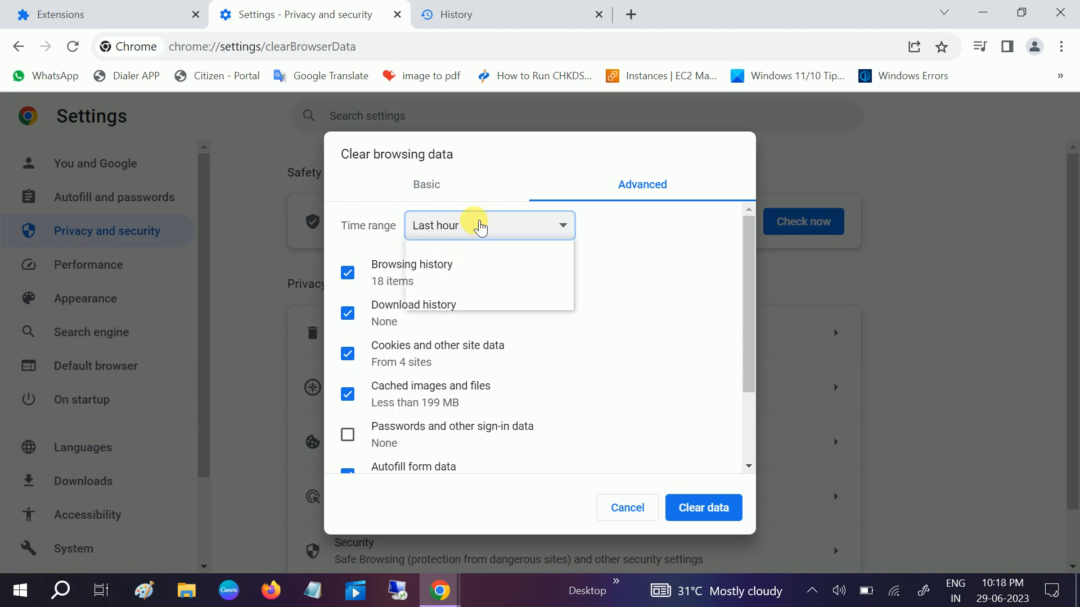
left_click(456, 306)
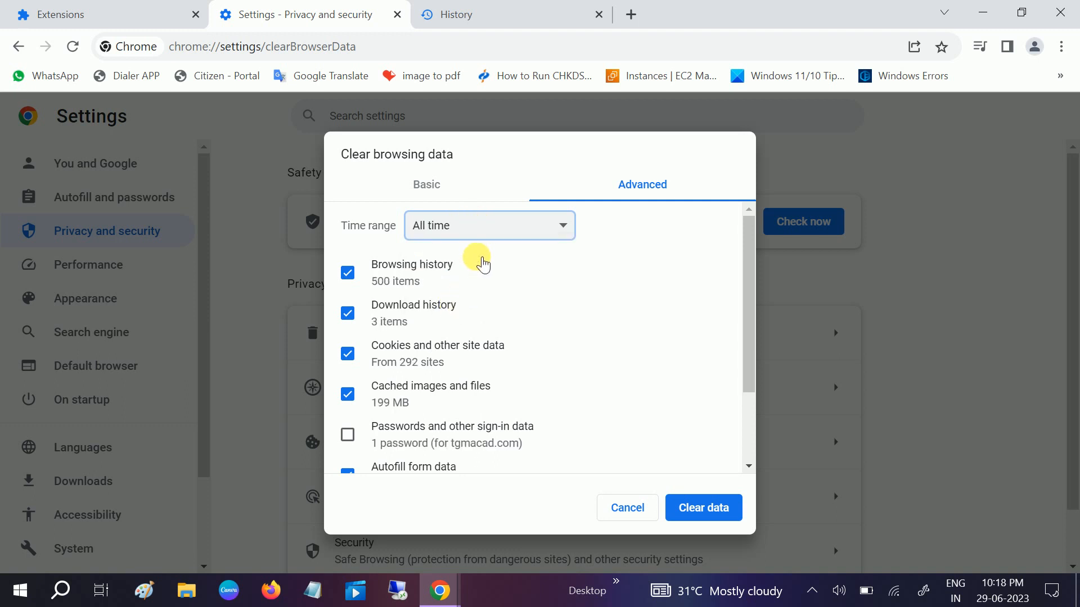
scroll(398, 419, "down", 2)
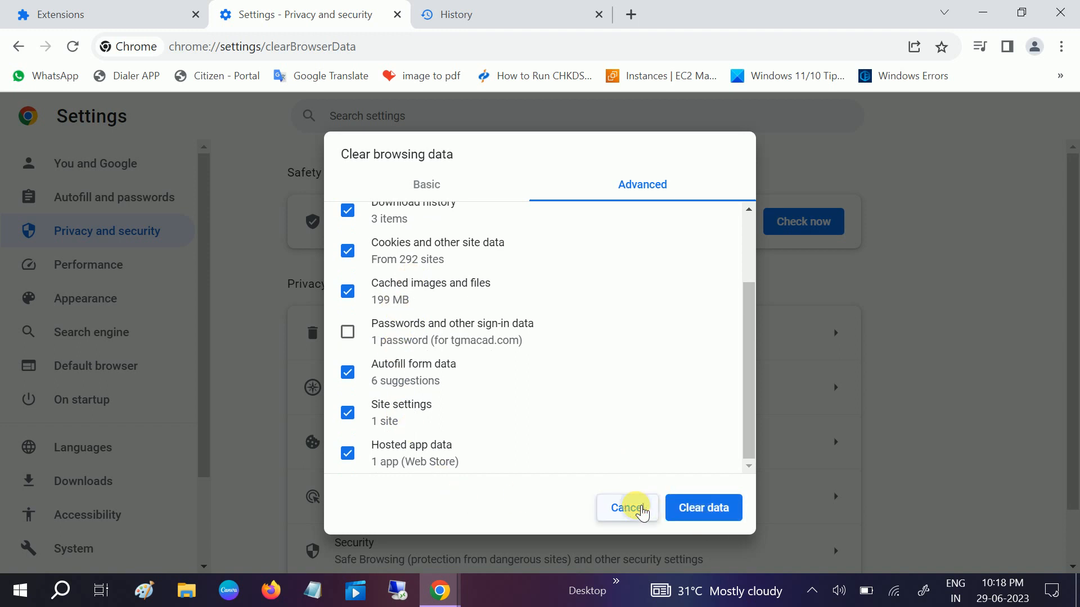
left_click(639, 508)
Close Chrome, refresh the desktop and reach Add or remove programs via Windows search.
left_click(1065, 9)
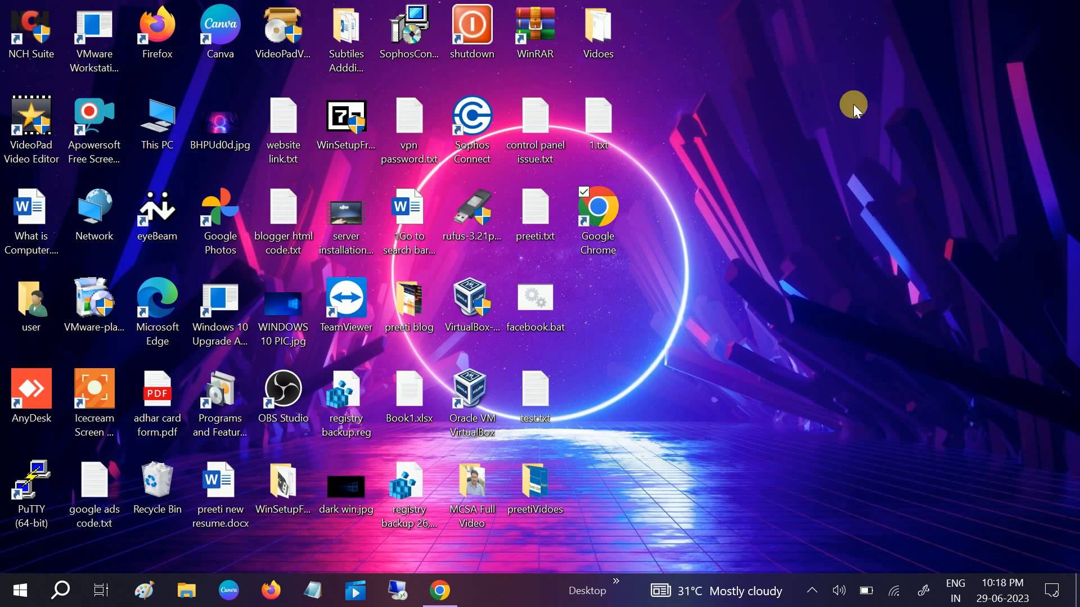
right_click(853, 103)
left_click(888, 159)
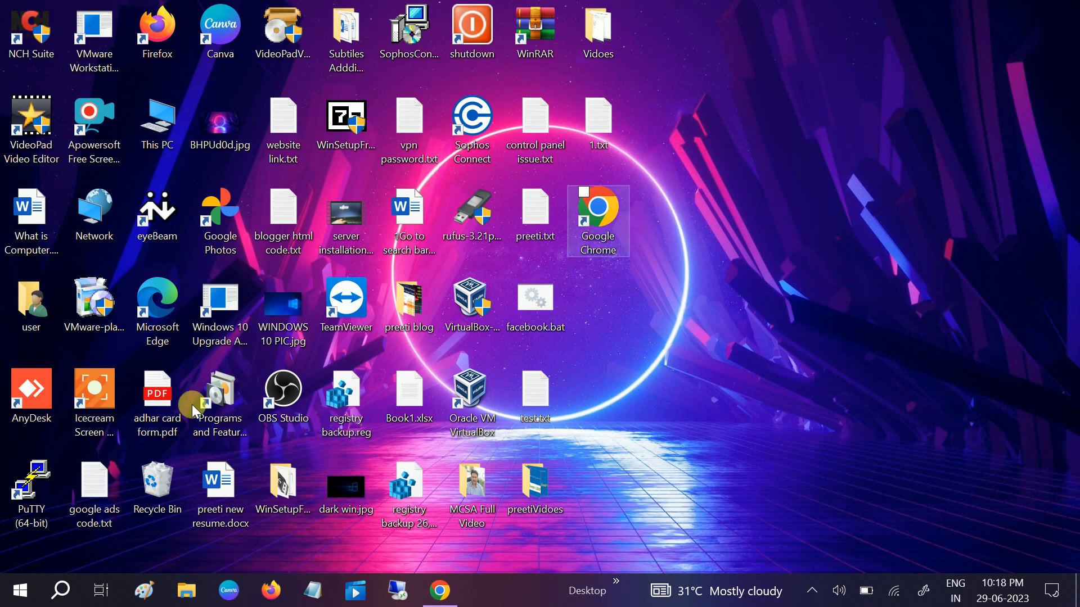
left_click(61, 595)
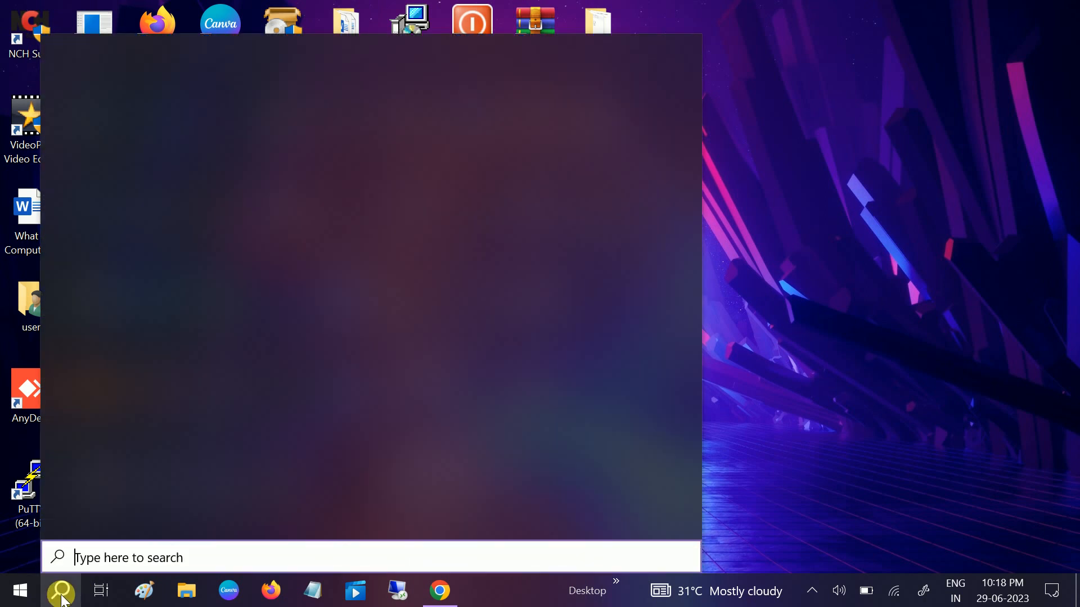
type("add")
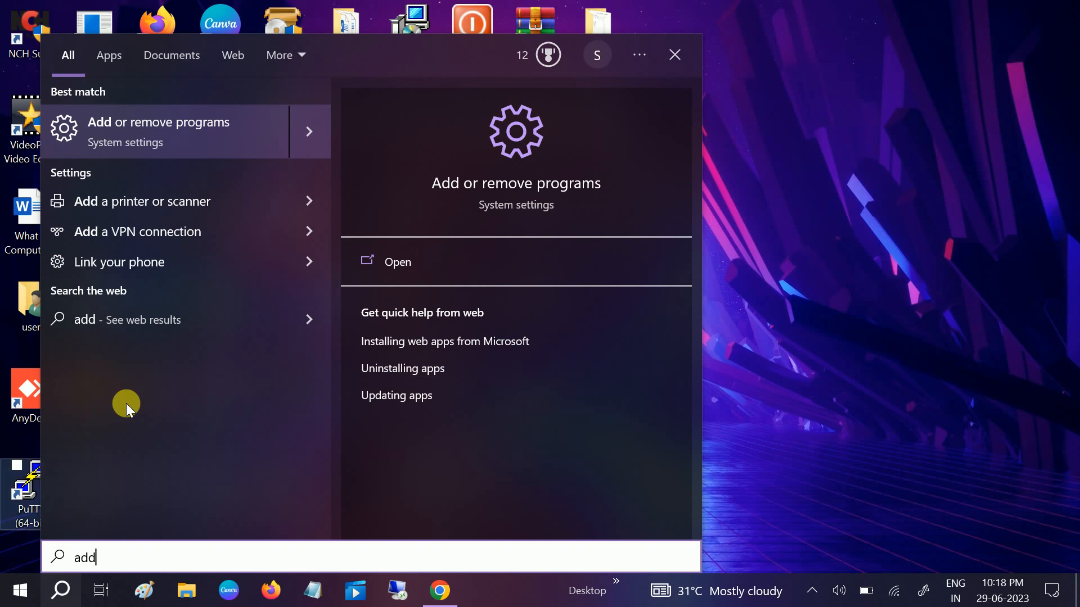
left_click(196, 146)
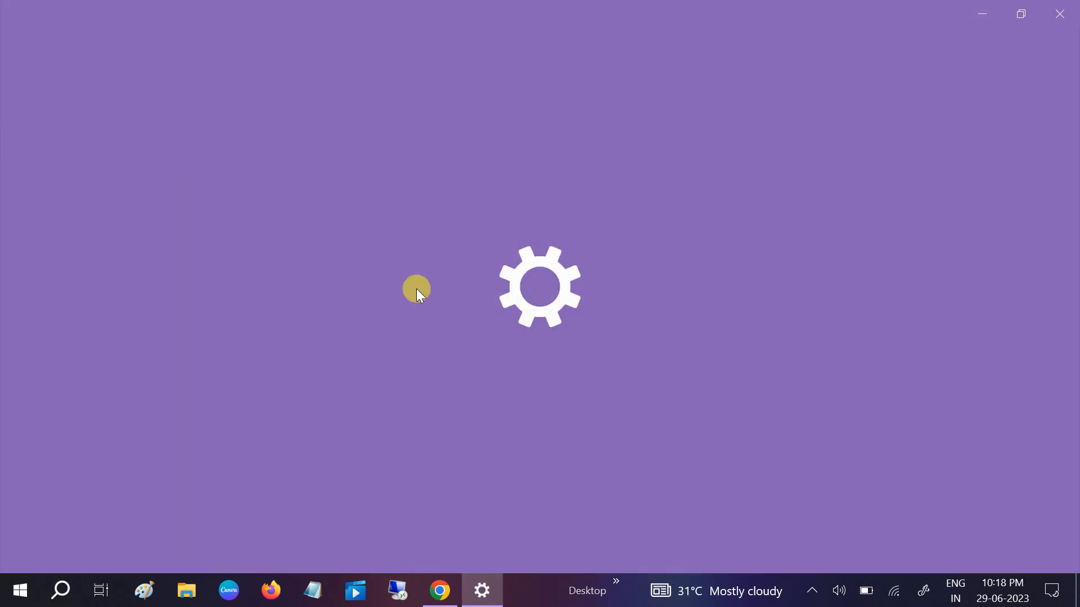
scroll(417, 288, "down", 3)
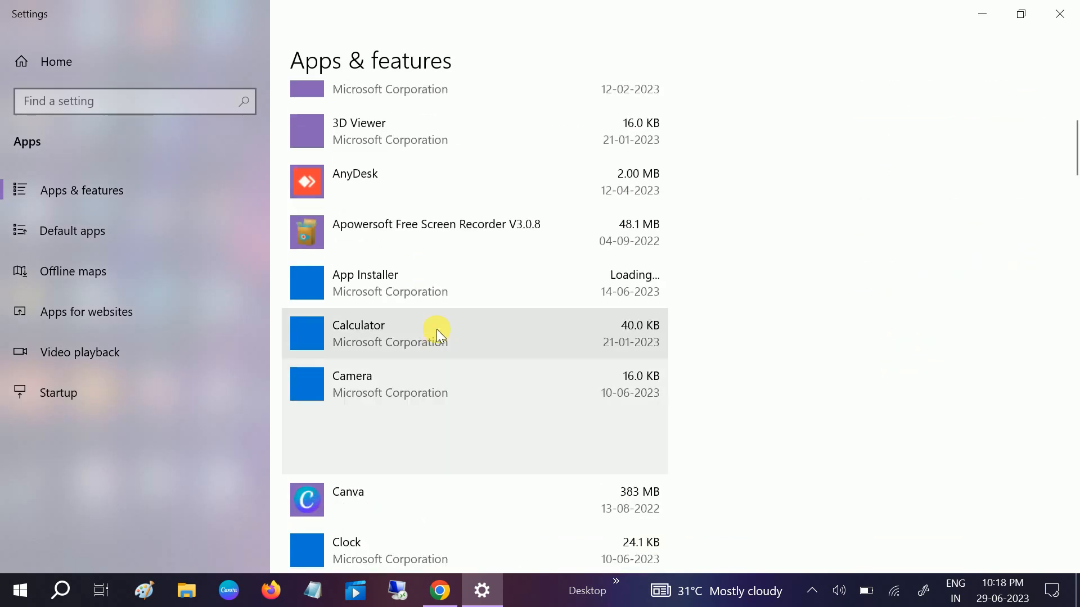
scroll(437, 396, "down", 3)
scroll(438, 389, "down", 3)
Expand the Camera entry, then locate and expand Google Chrome in the apps list.
left_click(439, 389)
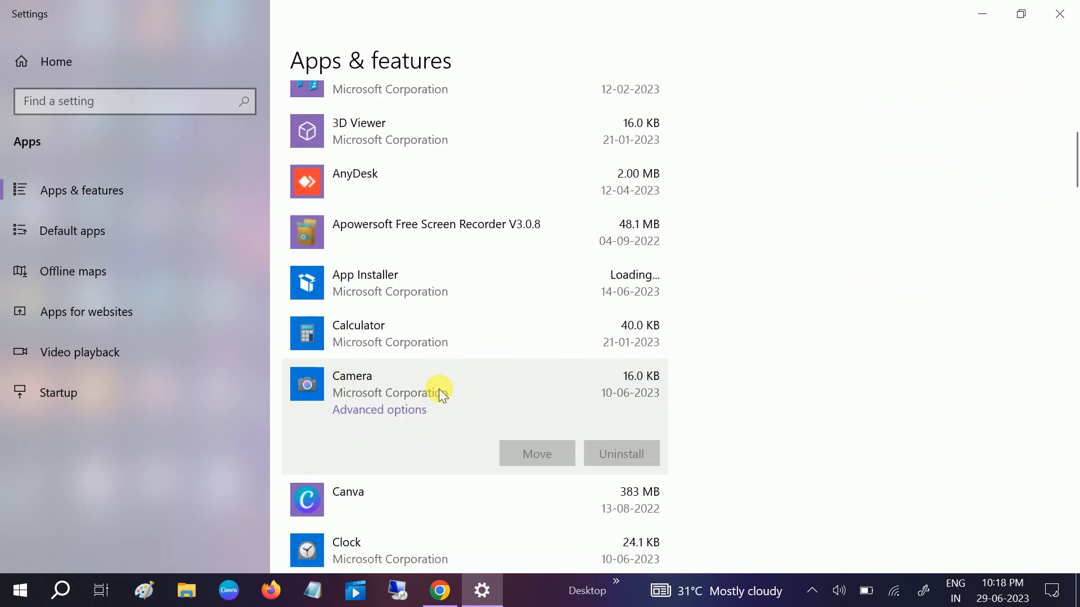
scroll(428, 404, "down", 2)
scroll(429, 393, "down", 5)
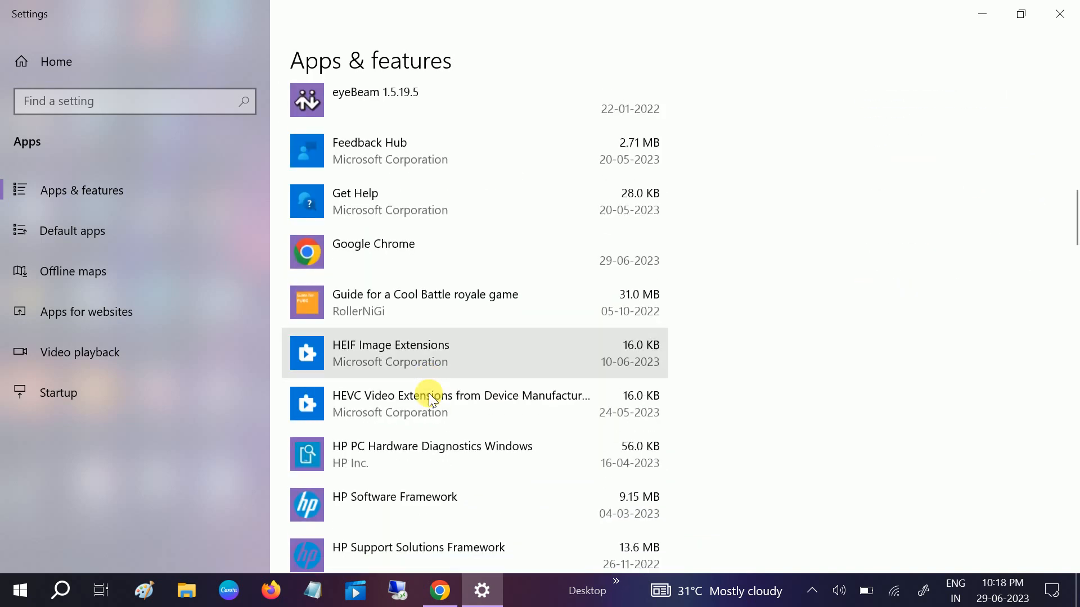
left_click(407, 259)
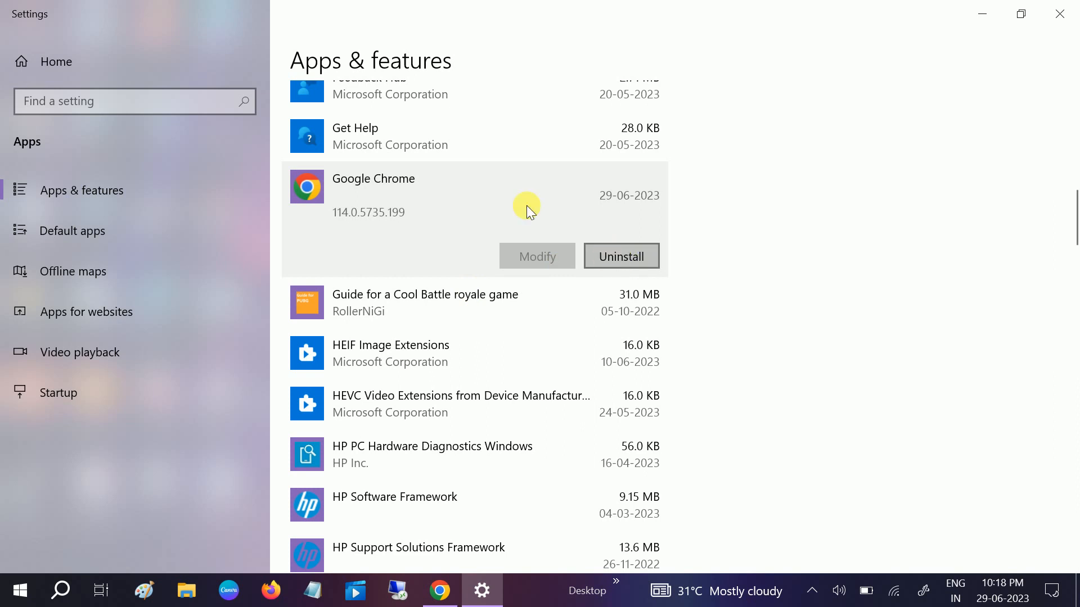
Close Settings, refresh the desktop and launch a maximized administrator Command Prompt via 'cmd' search.
left_click(1065, 15)
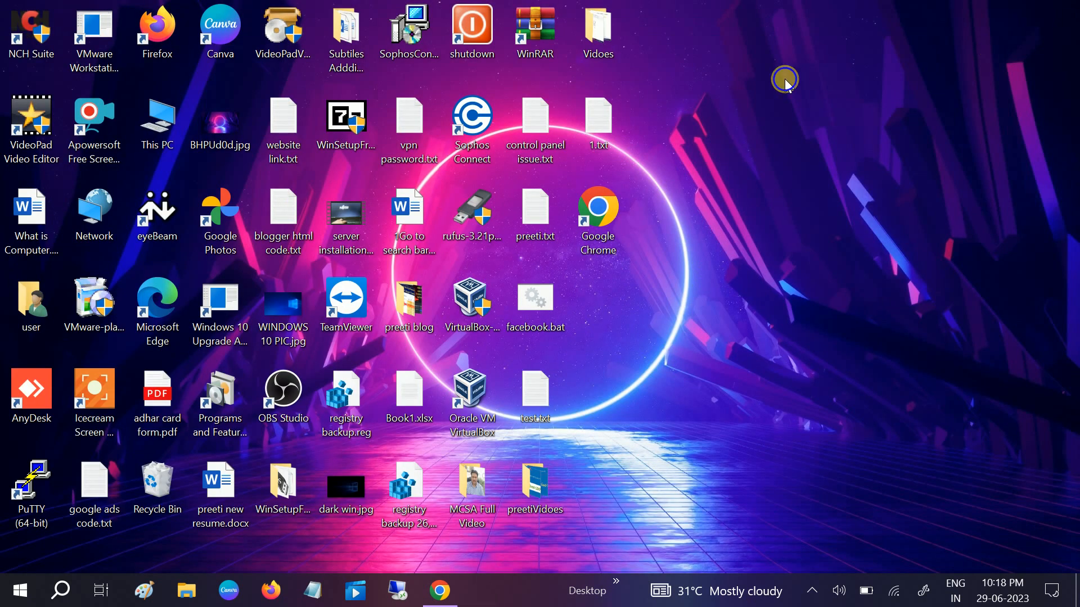
right_click(784, 79)
left_click(818, 127)
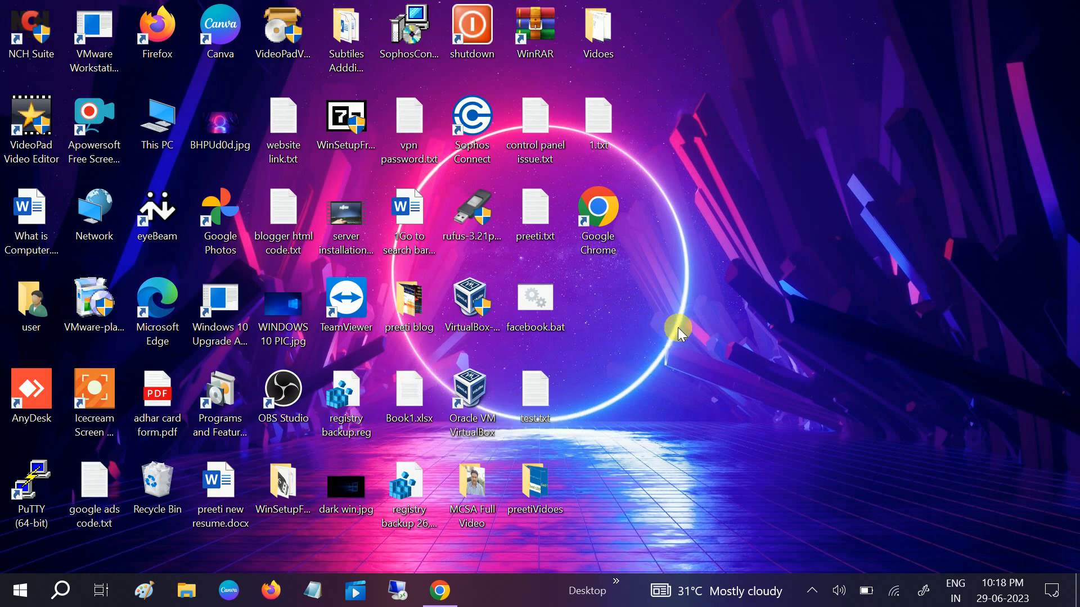
left_click(61, 593)
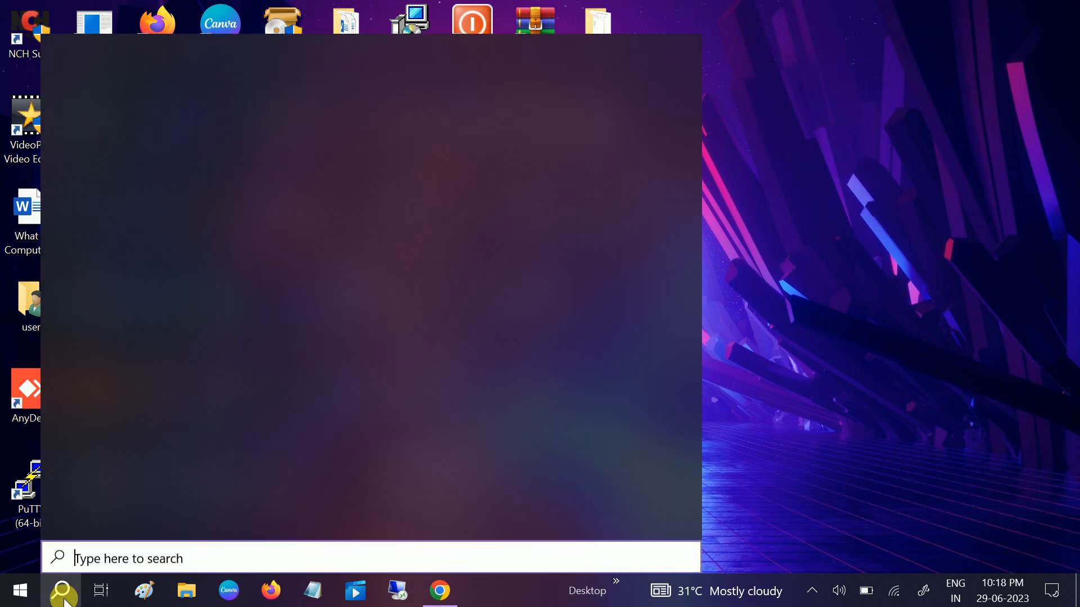
type("cmd")
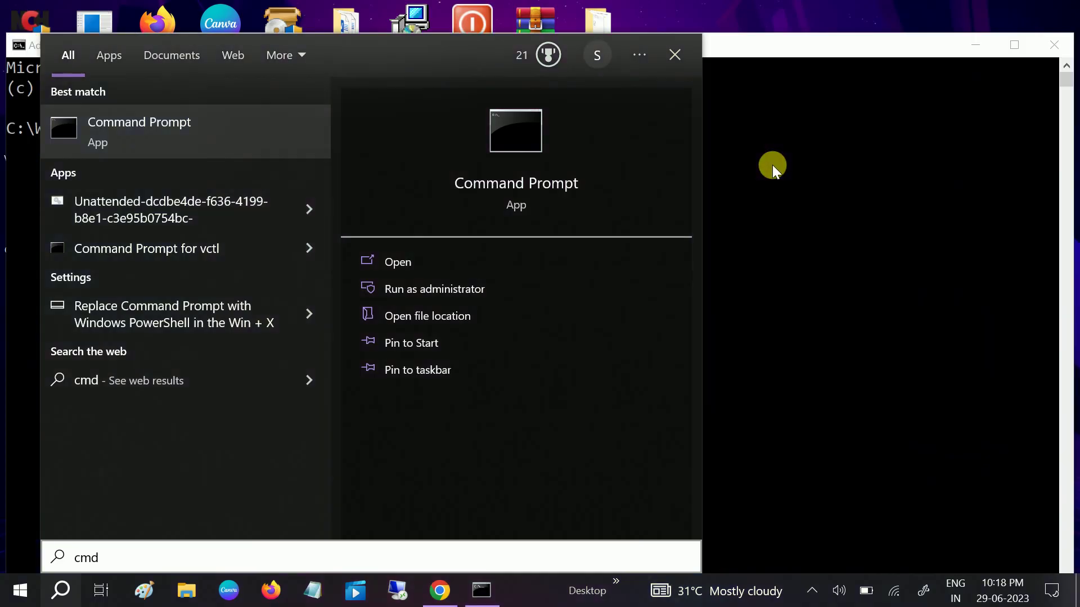
left_click(772, 164)
left_click(1010, 51)
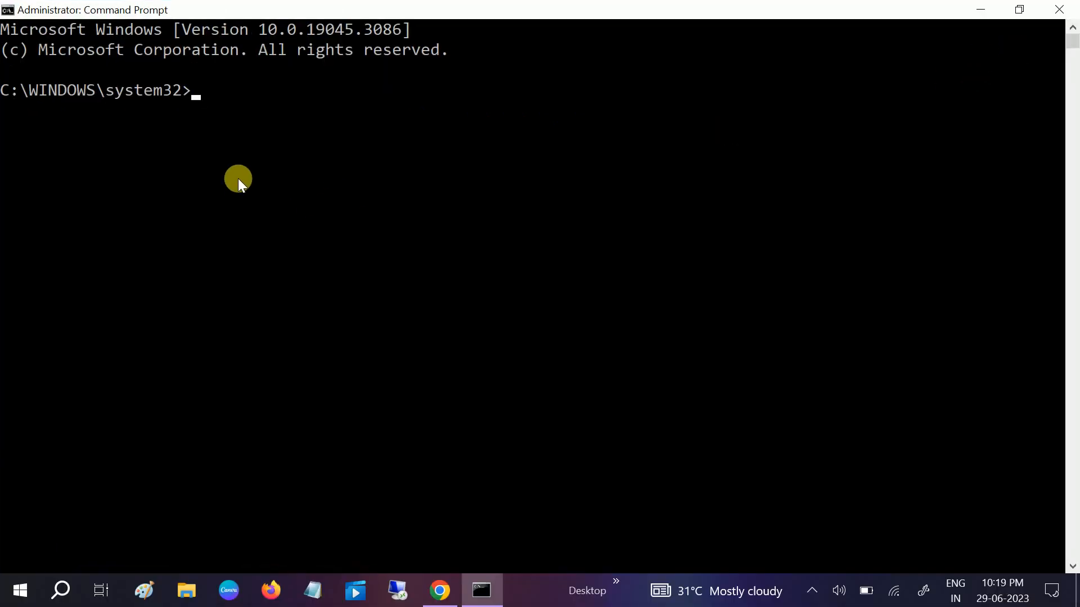
type("c")
type("hkds")
type("k /")
type("f /r")
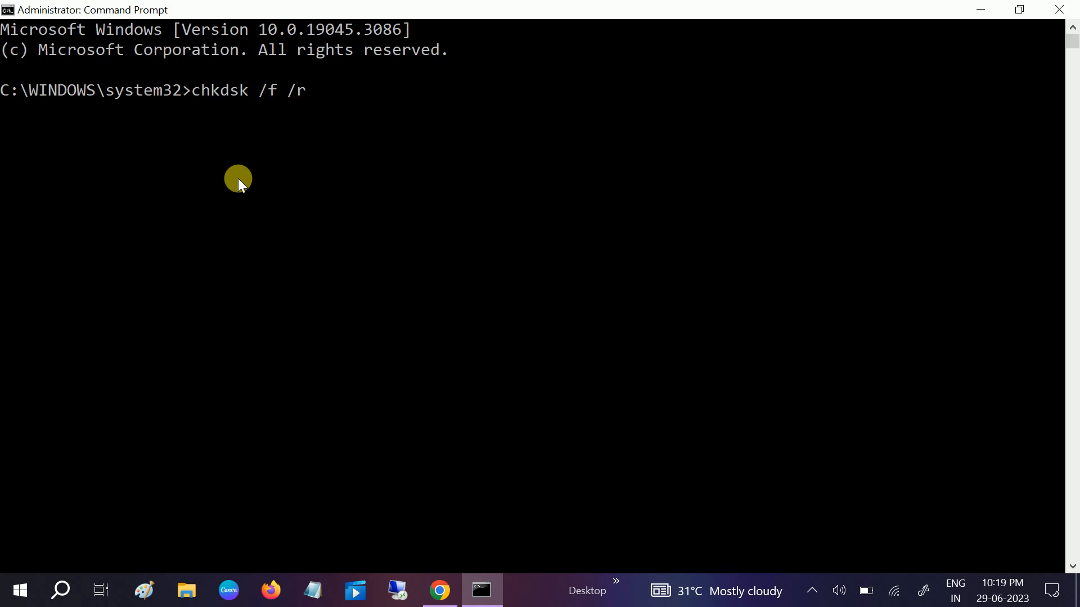
Run chkdsk /f /r, answer Y to schedule it at next restart, and close the console.
key("Return")
type("y")
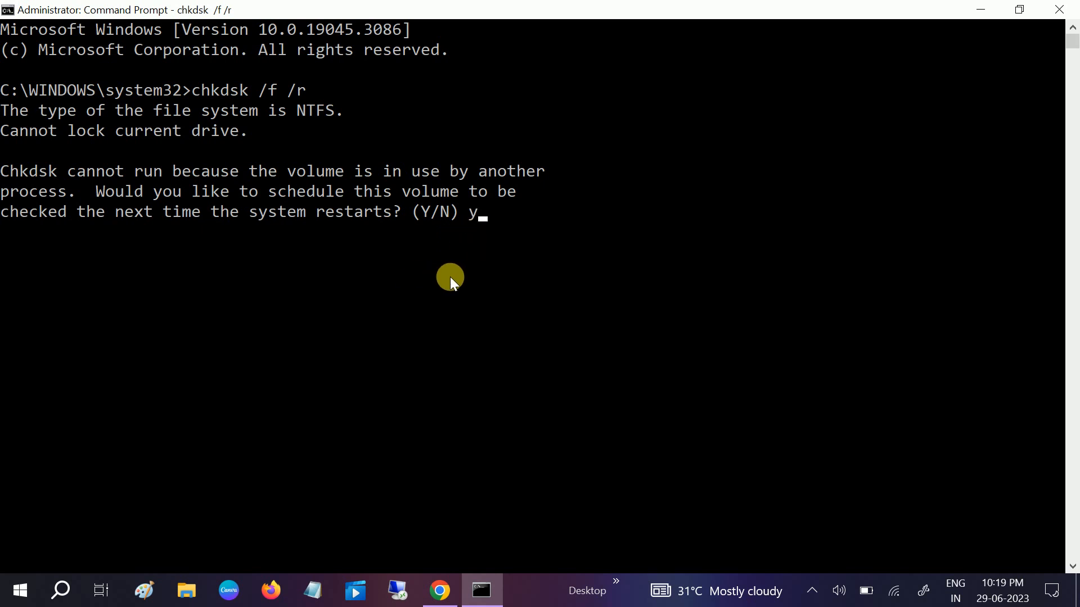
key("Return")
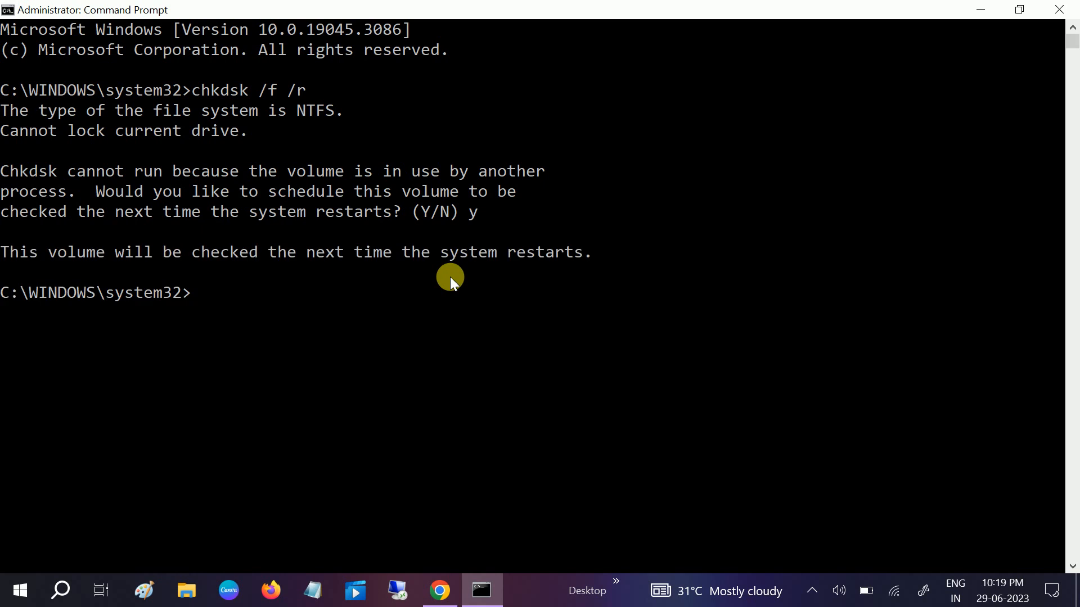
left_click(1060, 11)
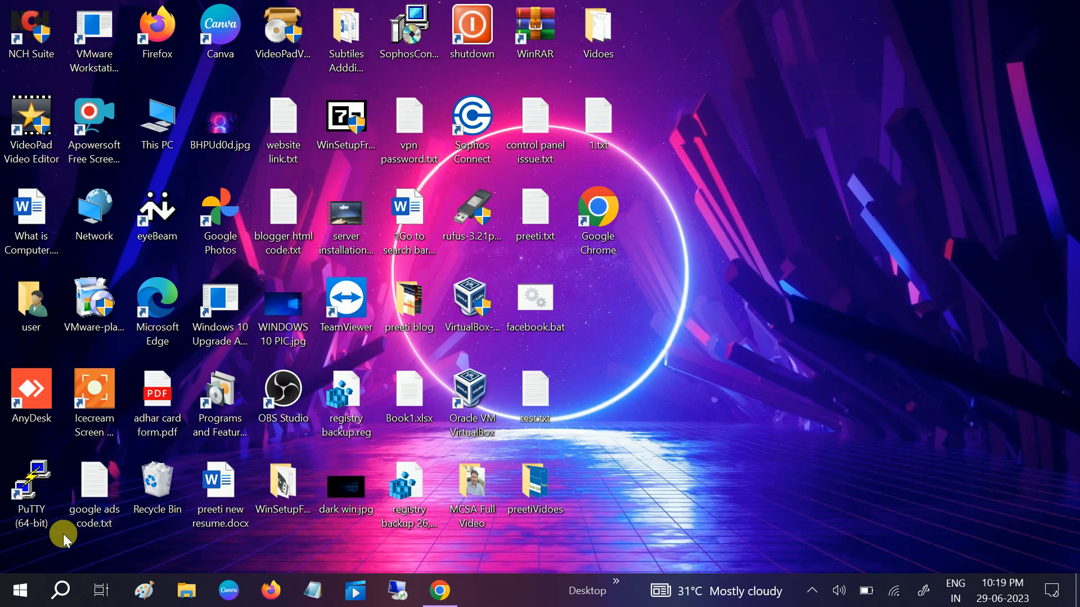